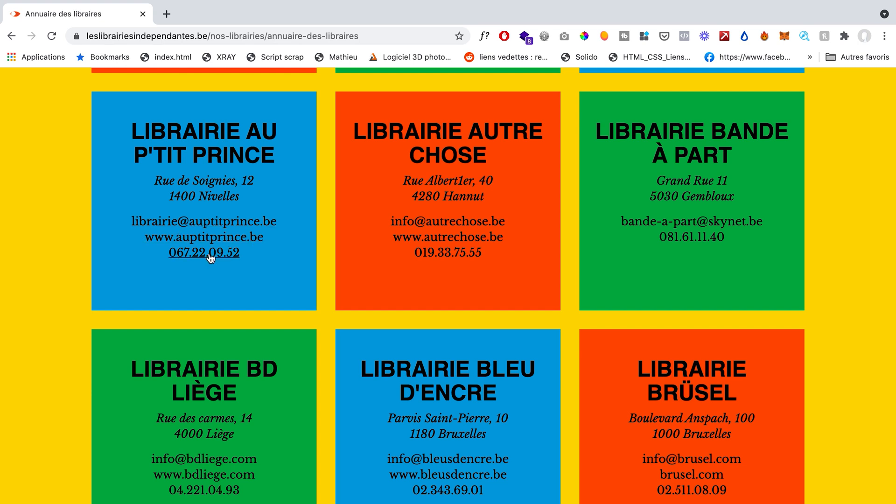
Step: Look through the bookstore cards in the directory to see which contact details each one lists
scroll(244, 284, down, 18)
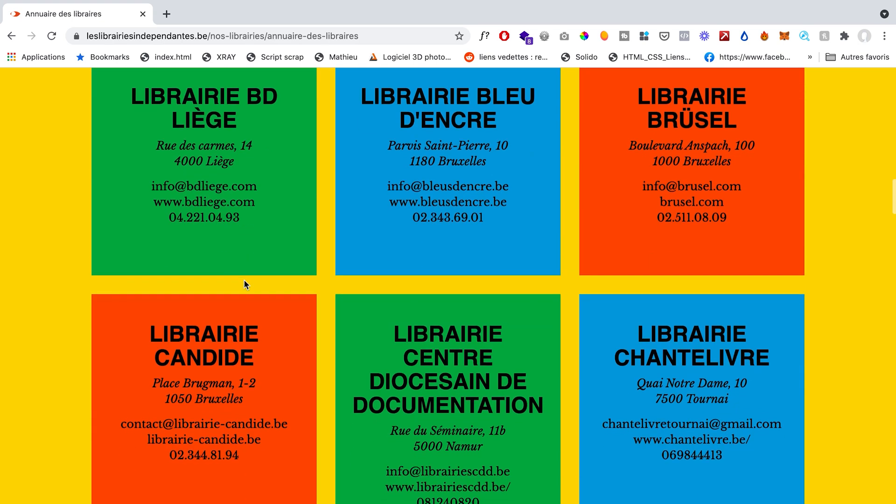
scroll(244, 284, down, 18)
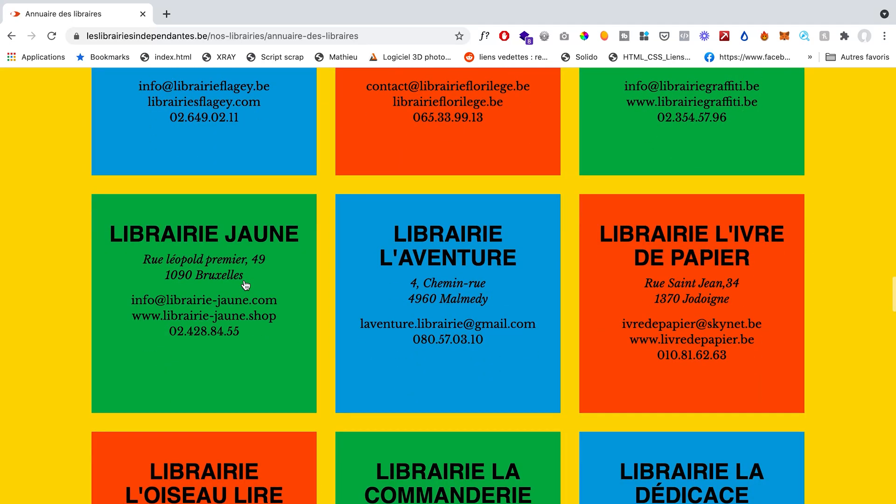
scroll(245, 284, down, 18)
scroll(244, 280, down, 8)
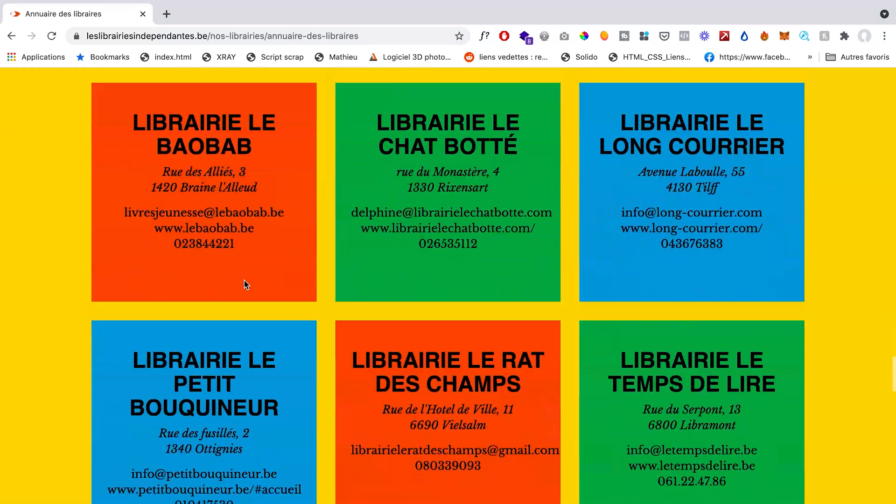
scroll(244, 282, up, 20)
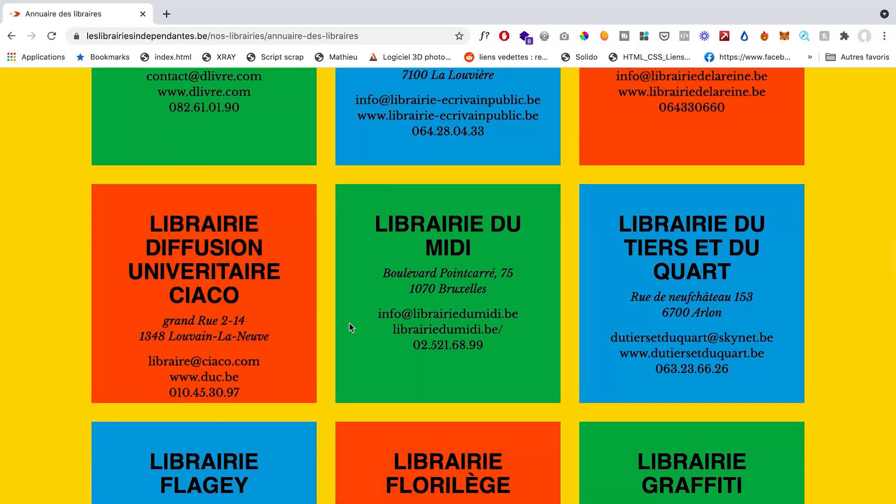
scroll(351, 327, up, 20)
scroll(350, 326, down, 19)
scroll(350, 326, up, 7)
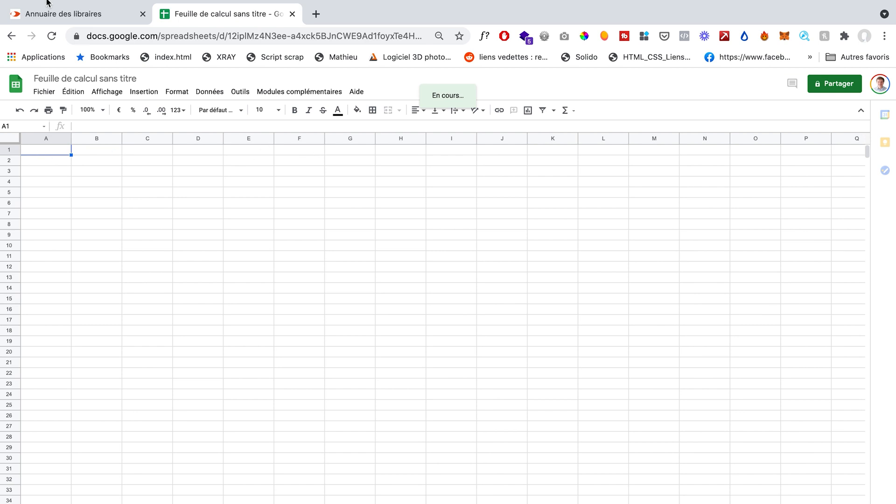
Step: Return from the blank spreadsheet to the bookstore directory and review the repeated card layout below the map
click(59, 14)
click(41, 257)
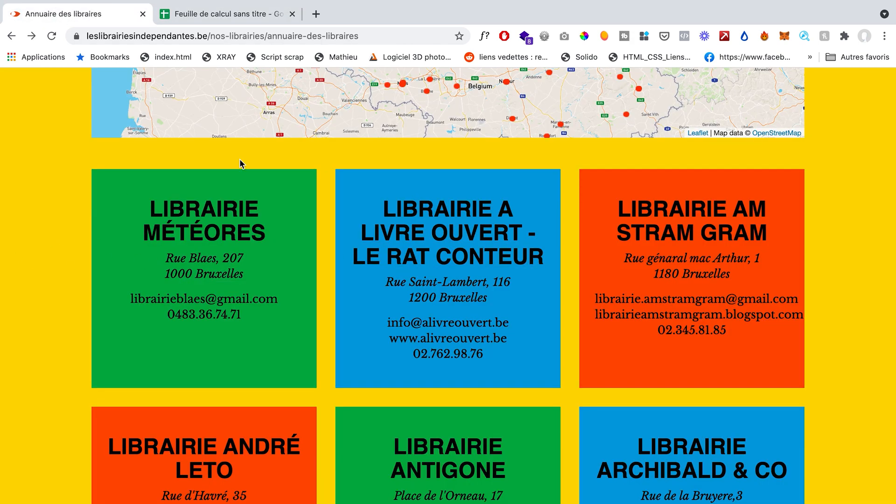
scroll(127, 184, down, 20)
scroll(461, 499, down, 20)
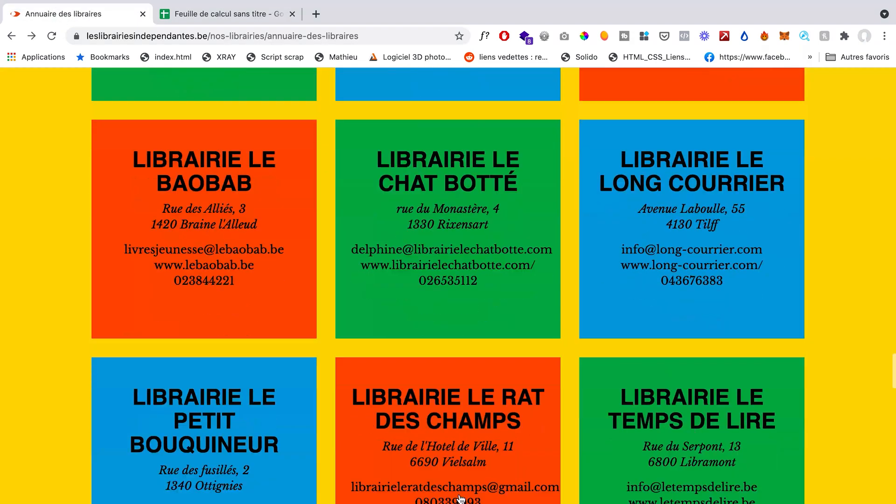
scroll(461, 499, up, 20)
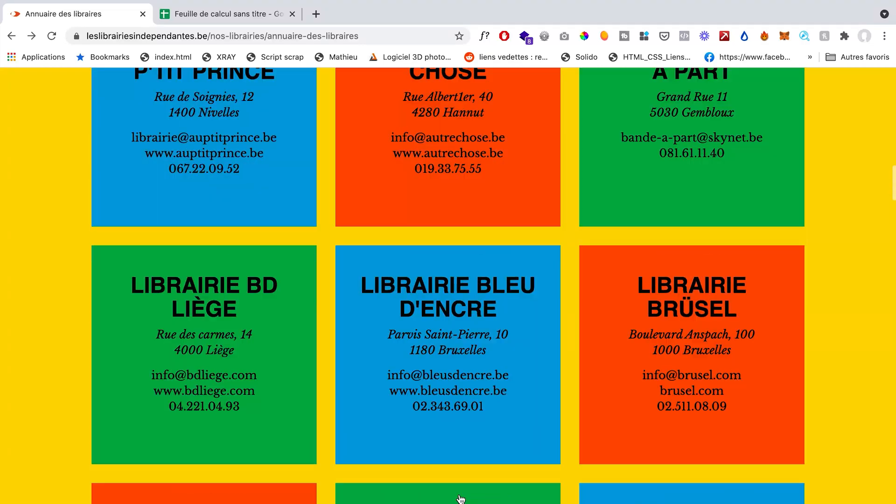
scroll(121, 408, down, 8)
scroll(13, 456, down, 7)
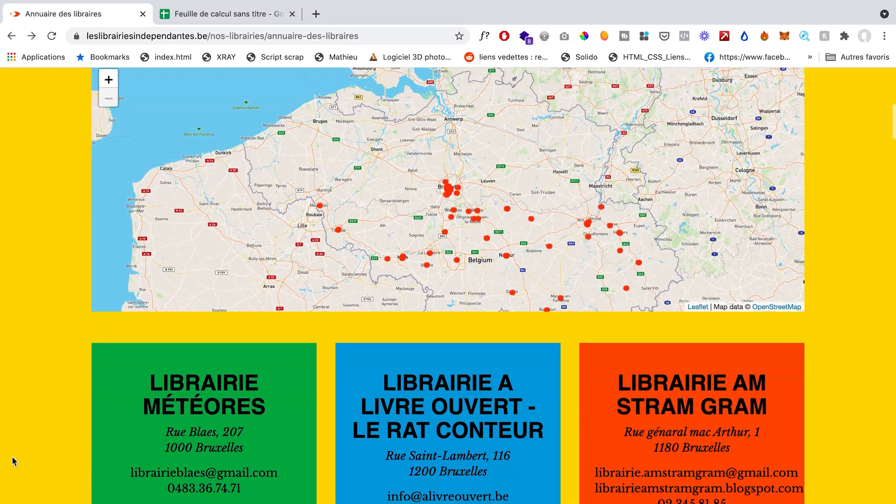
scroll(12, 456, up, 3)
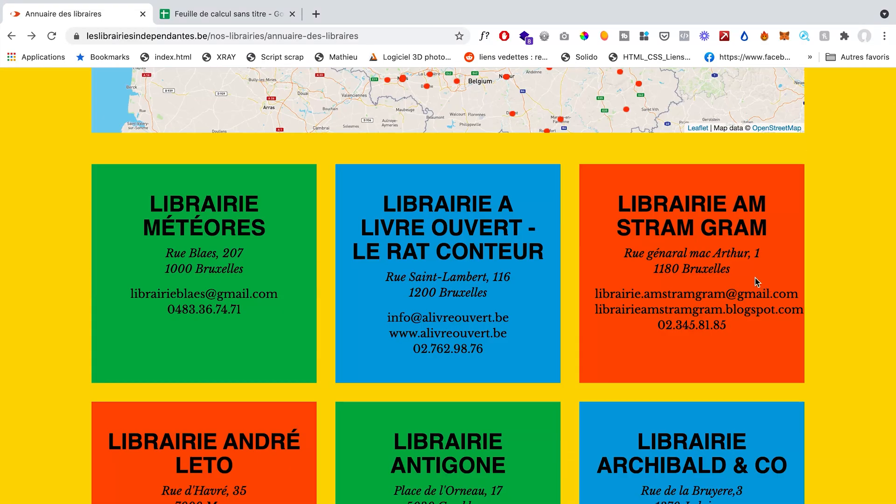
Step: Start a new Data Miner recipe for this page, using the List / Search Page type for multiple rows
click(724, 37)
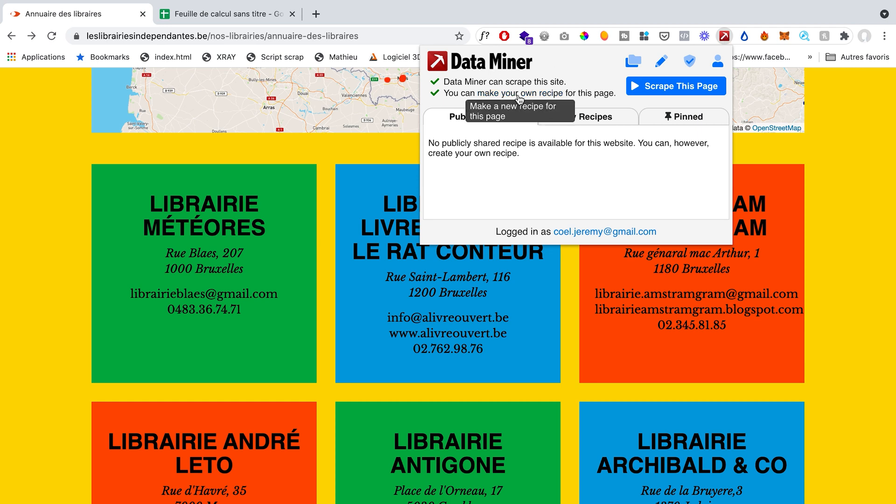
click(513, 93)
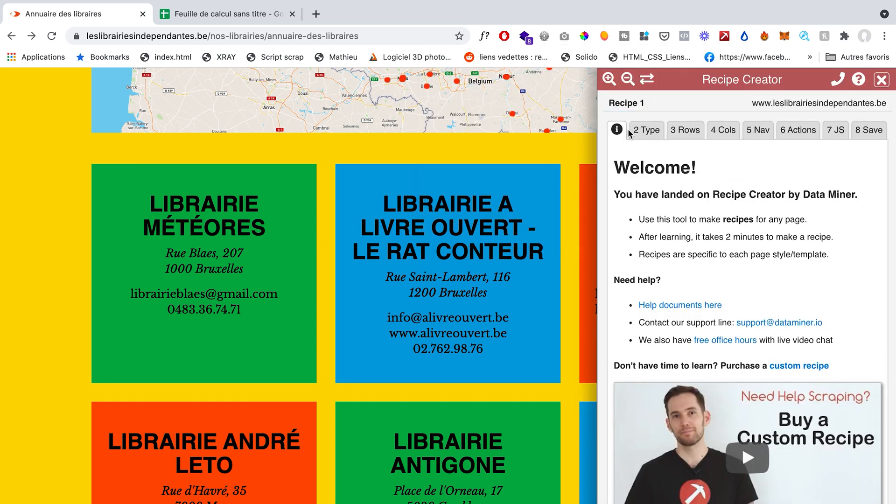
click(646, 130)
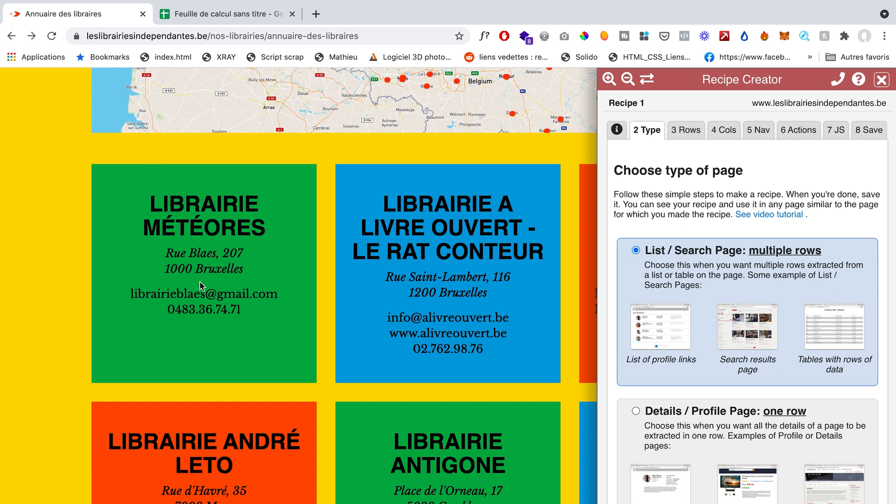
Step: Define the recipe's rows with the Advanced Finder, selecting the whole Librairie Météores card and its espaceLib class as the selector
click(686, 135)
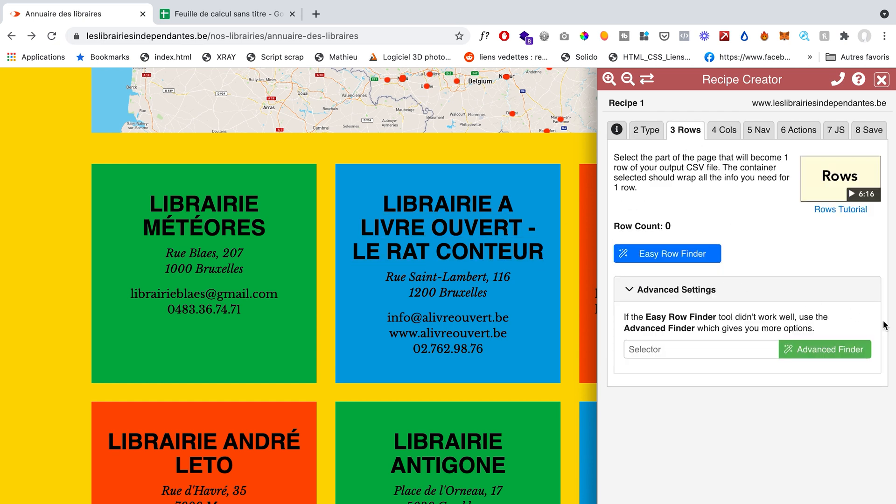
click(825, 349)
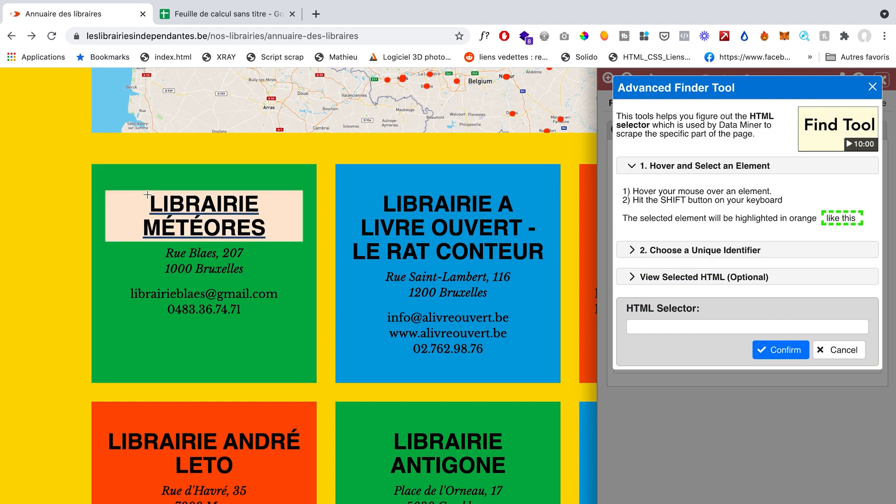
key(shift)
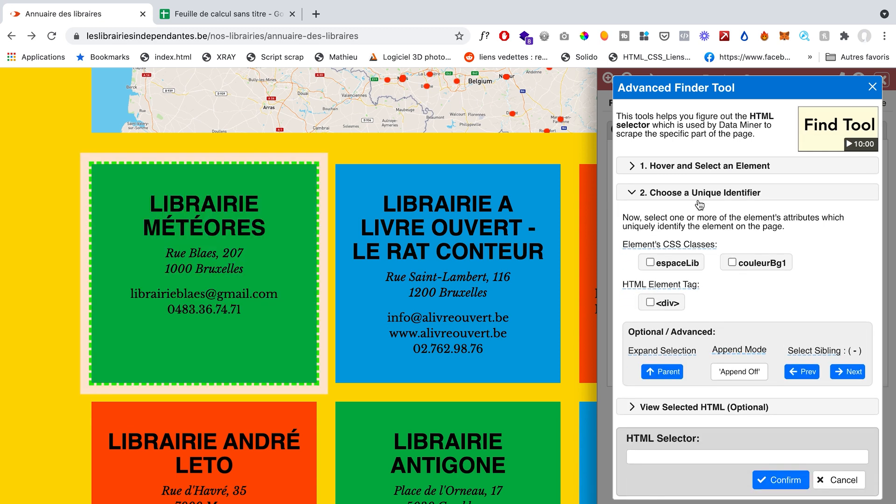
click(650, 263)
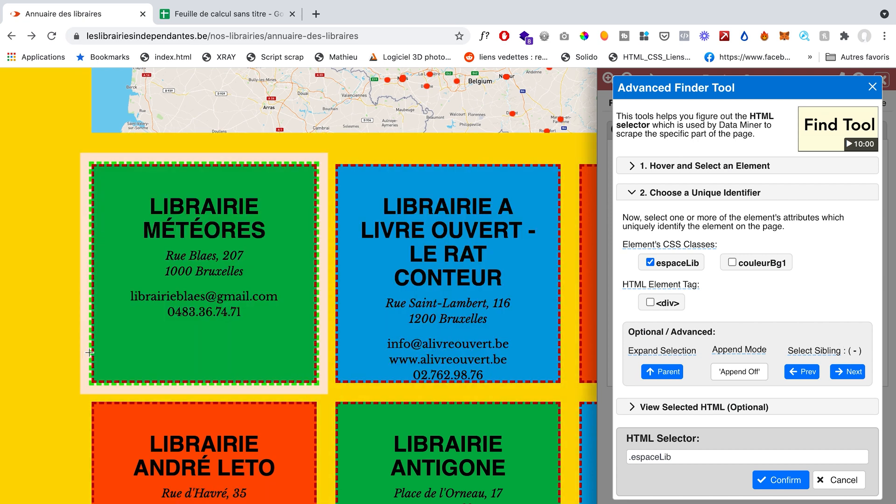
scroll(79, 347, down, 6)
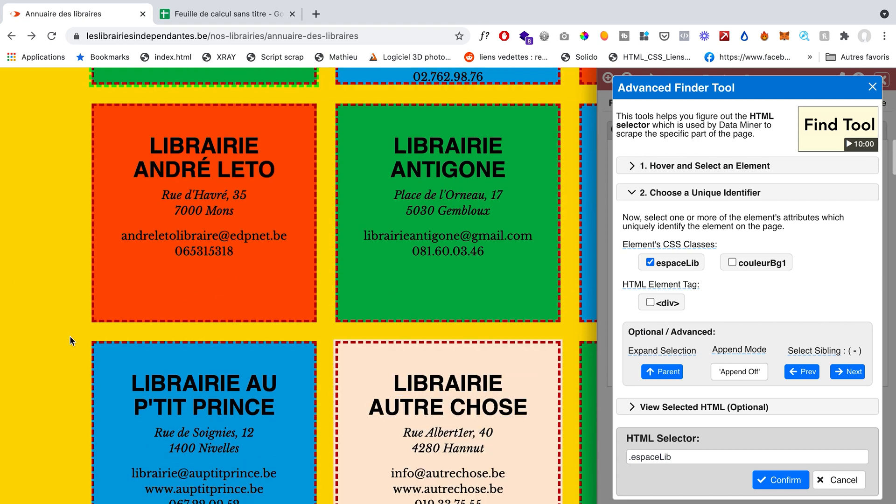
scroll(159, 240, up, 6)
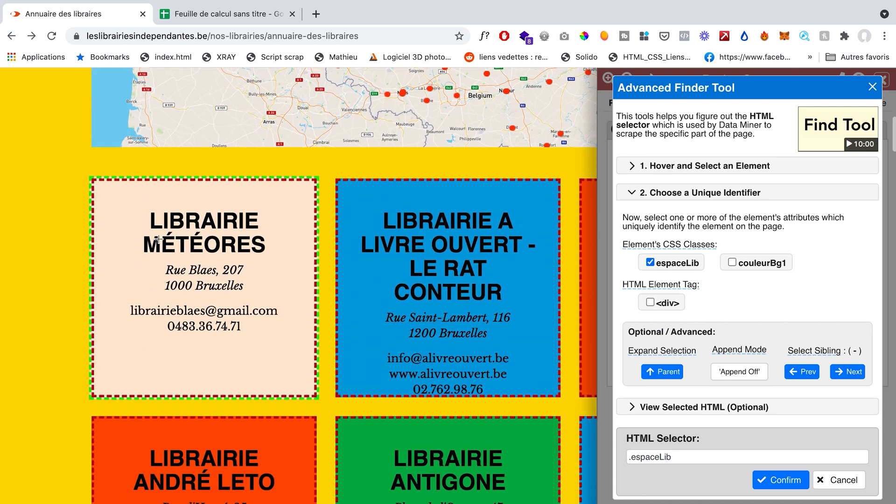
click(793, 479)
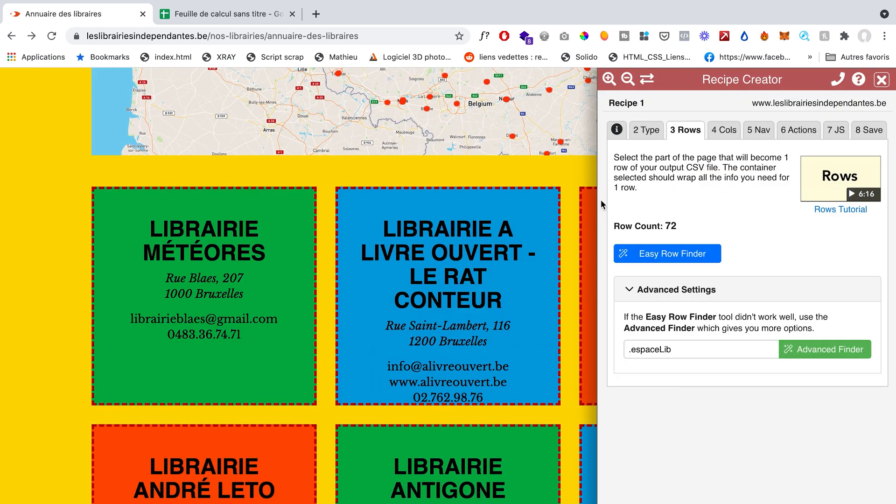
Step: Add a column named Nom that extracts the bookstore title as Text, picked from the Librairie Météores card with the Easy Column Finder
click(725, 126)
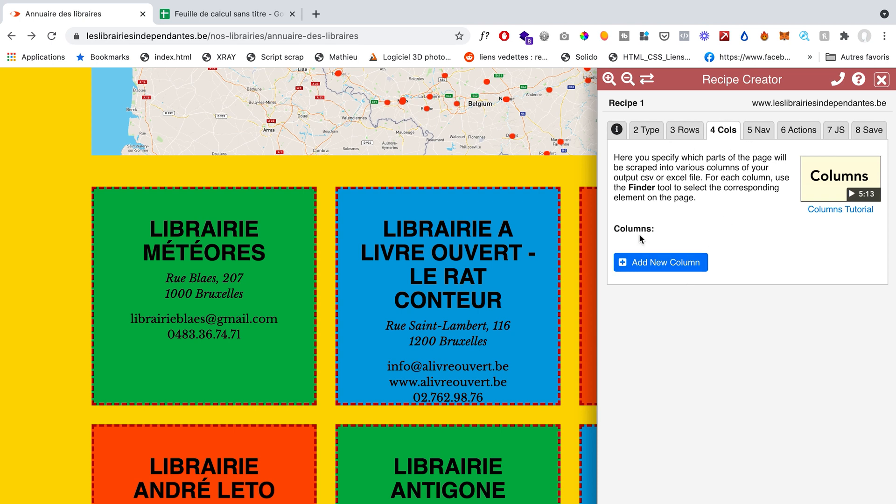
click(687, 264)
double_click(716, 255)
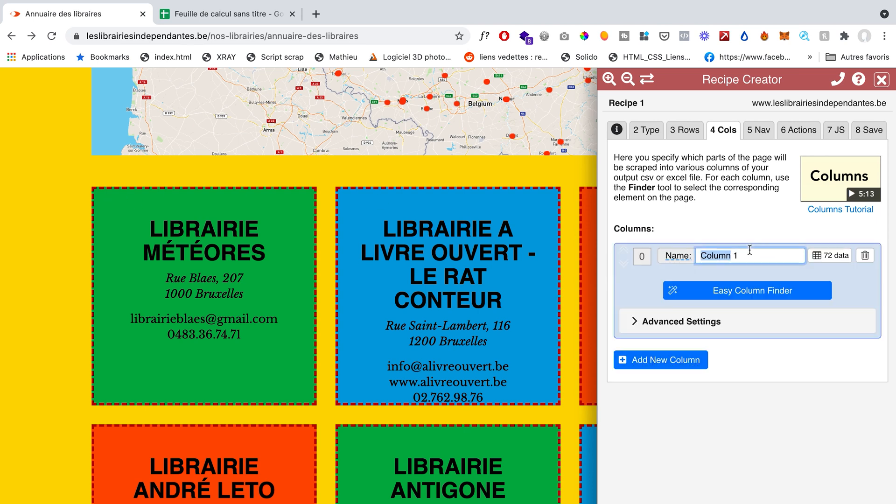
text(Nom)
click(735, 290)
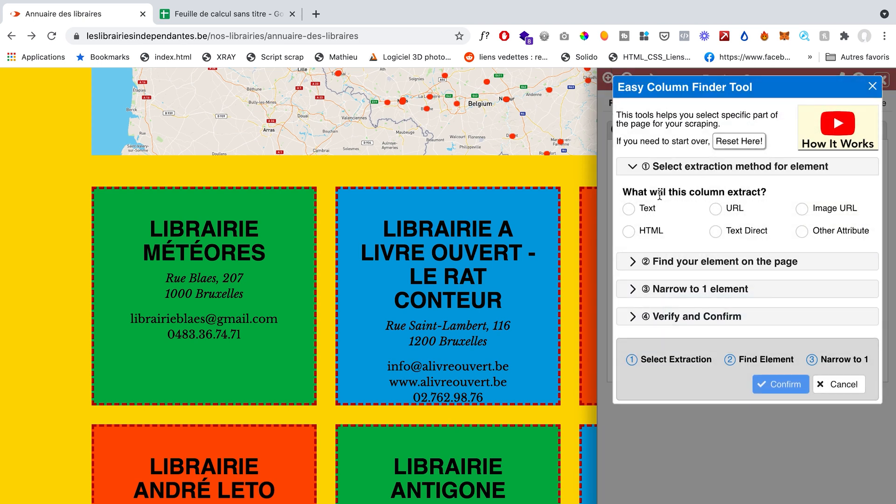
click(629, 207)
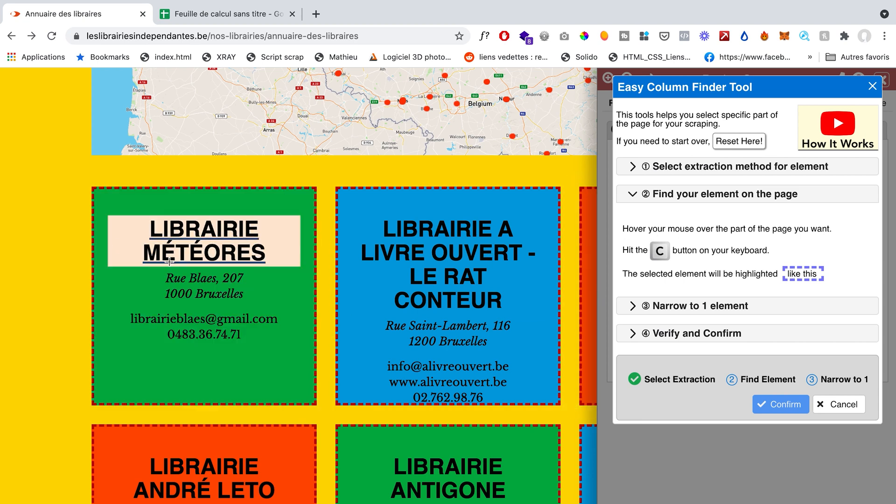
key(c)
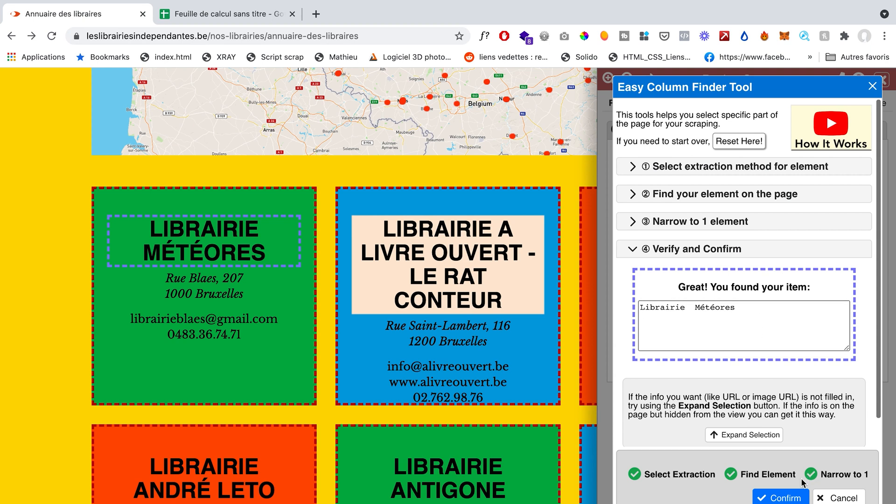
click(788, 497)
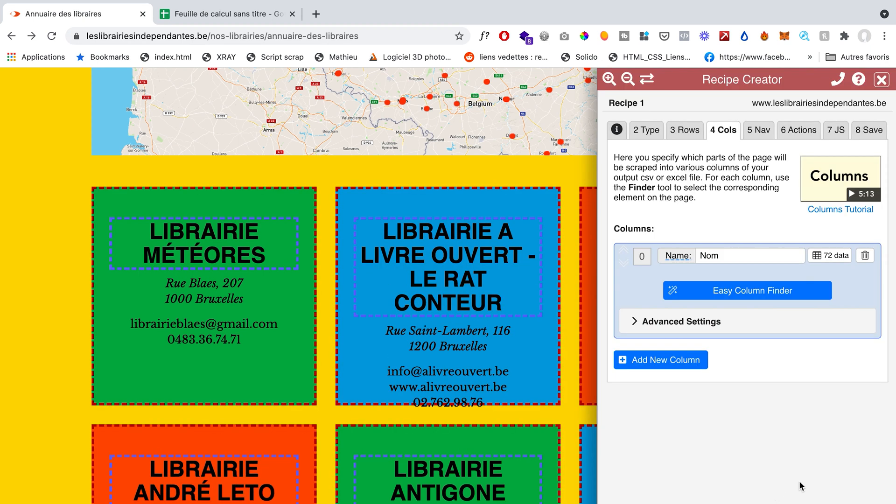
Step: Add a column named Adresse that extracts the street address as Text, picked from the Librairie Météores card with the Easy Column Finder
scroll(132, 262, down, 15)
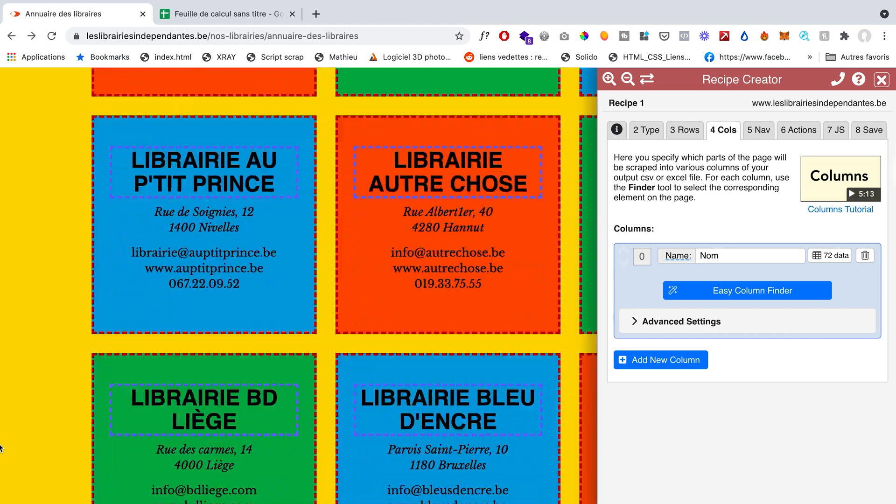
scroll(1, 448, up, 15)
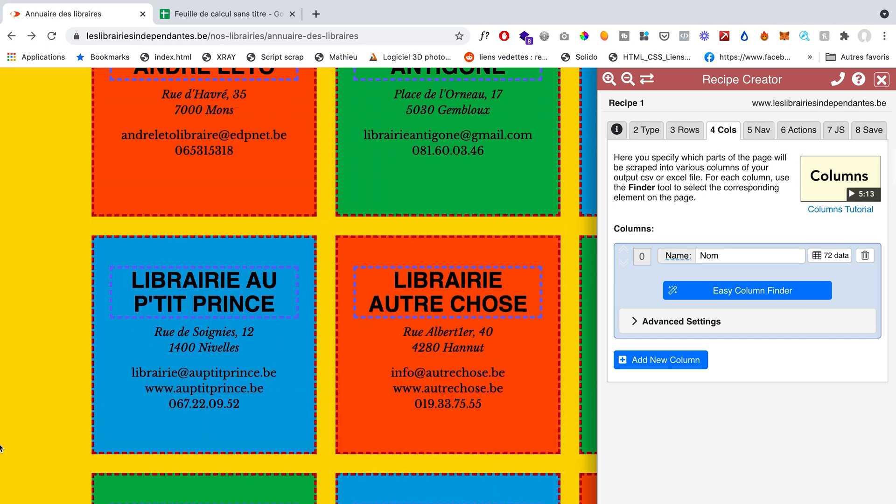
scroll(1, 448, down, 15)
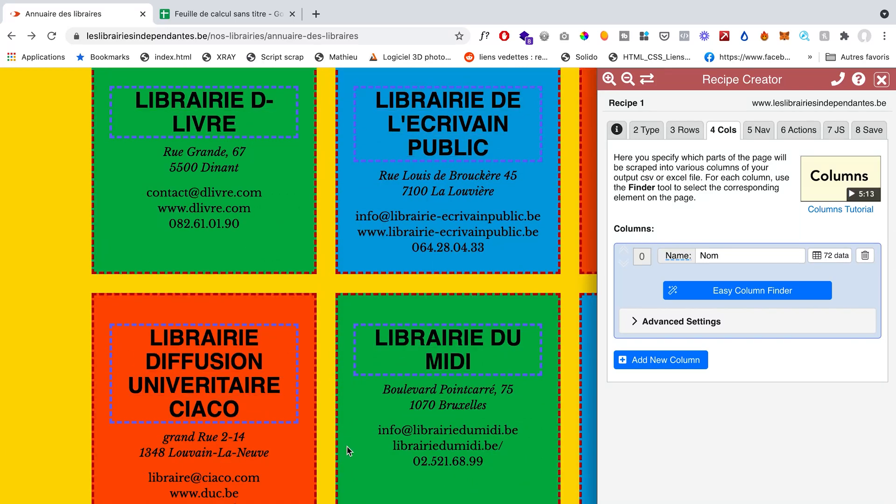
scroll(346, 446, up, 15)
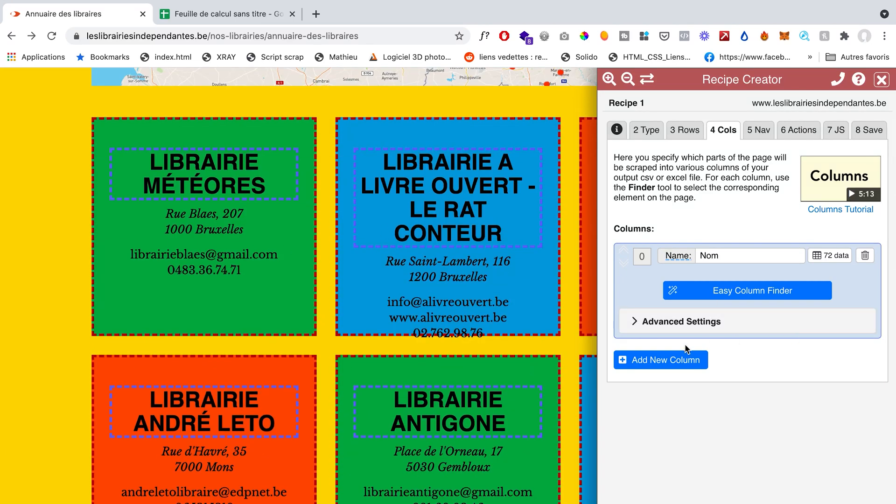
click(673, 360)
triple_click(730, 301)
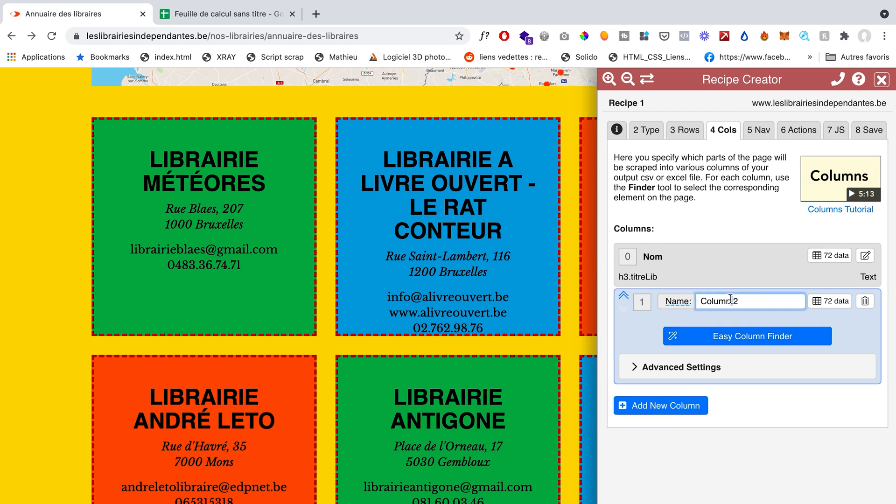
text(Adresse)
click(770, 342)
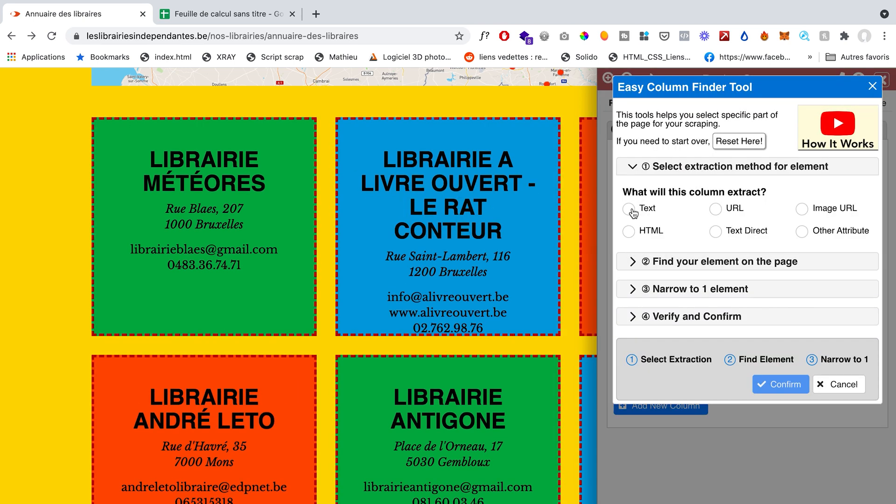
click(630, 210)
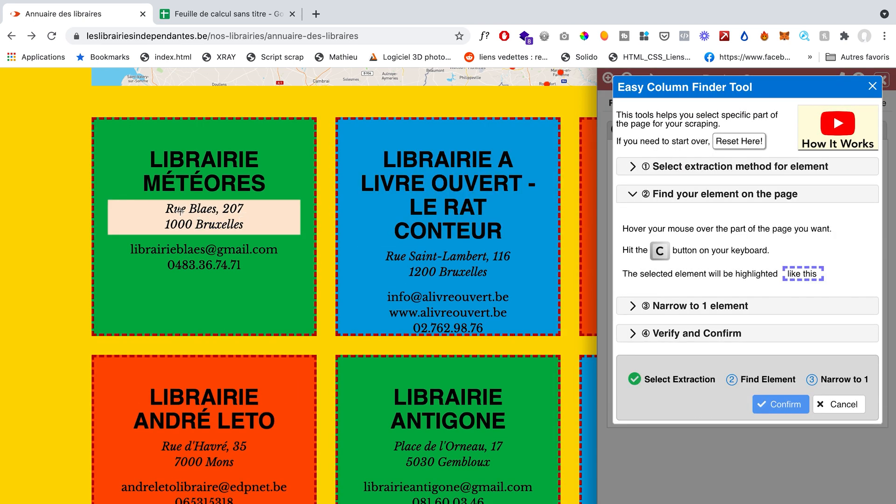
key(c)
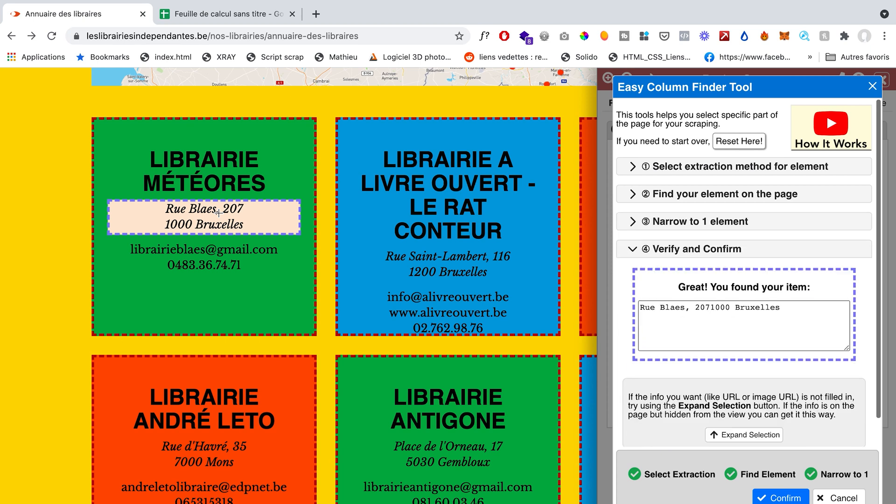
click(780, 498)
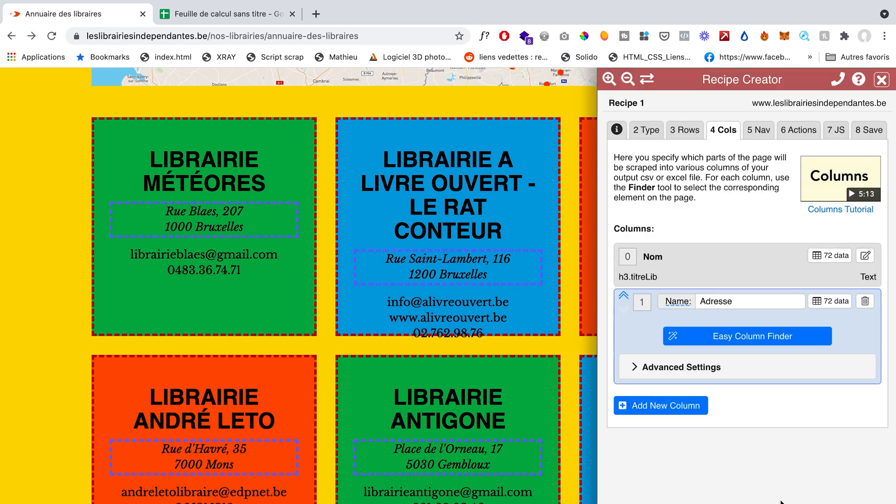
Step: Add a column named mail that extracts the e-mail address as Text, picked from the Librairie Météores card with the Easy Column Finder
scroll(238, 304, down, 13)
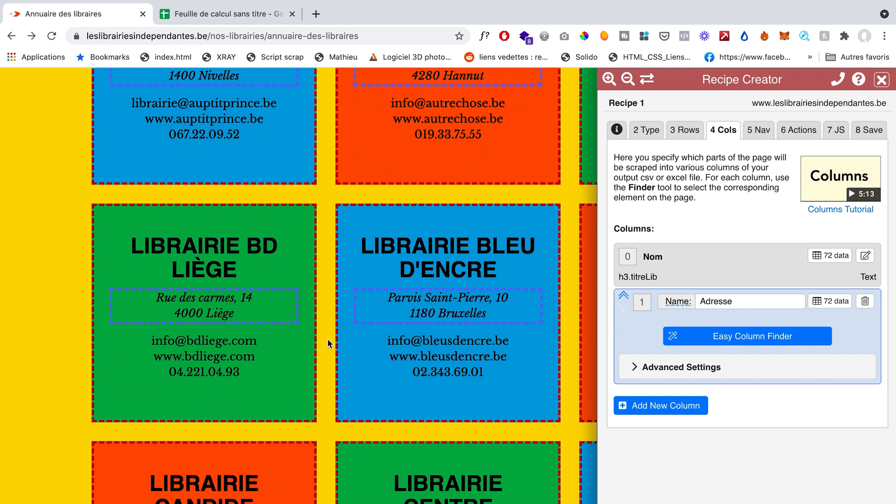
scroll(329, 344, up, 20)
scroll(140, 420, down, 10)
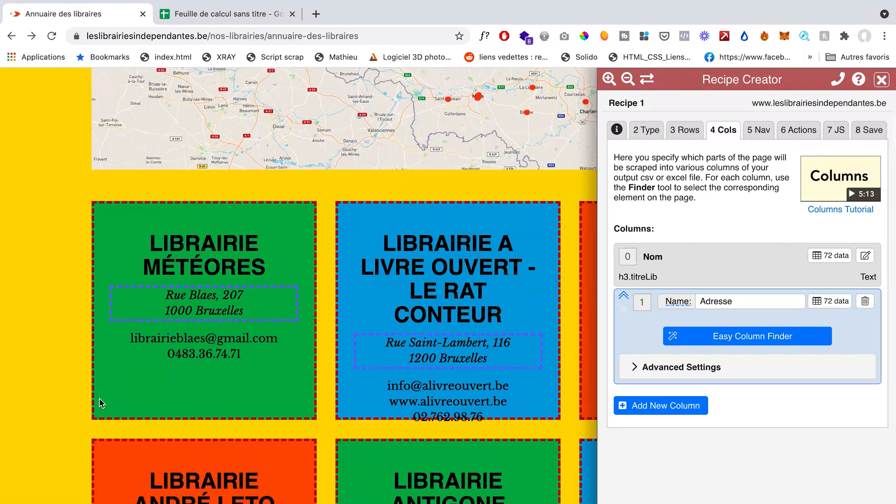
click(661, 405)
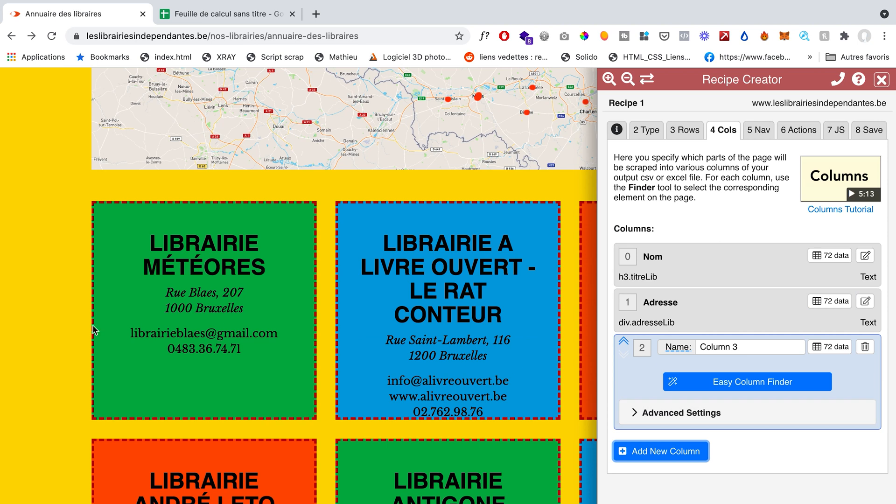
triple_click(728, 347)
text(mail)
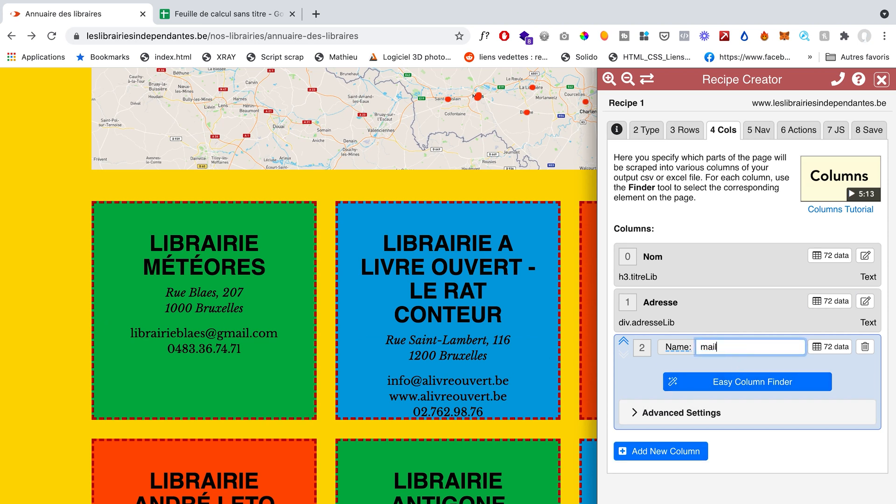
click(757, 380)
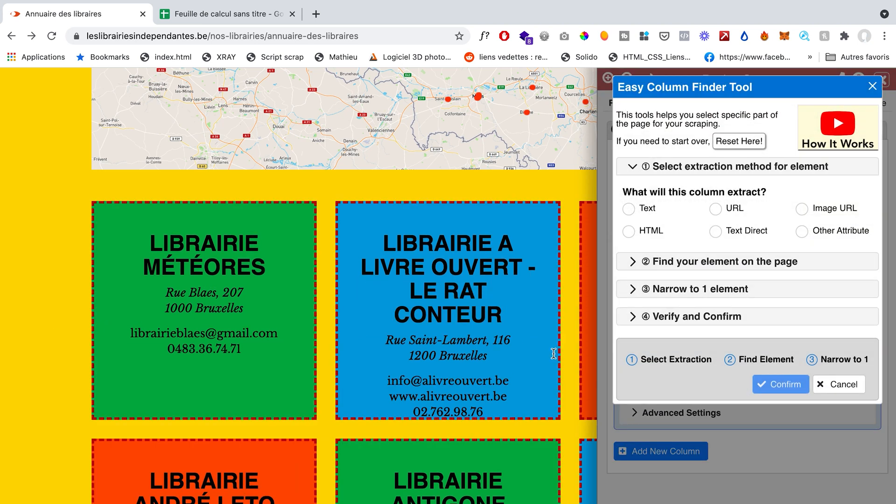
click(643, 207)
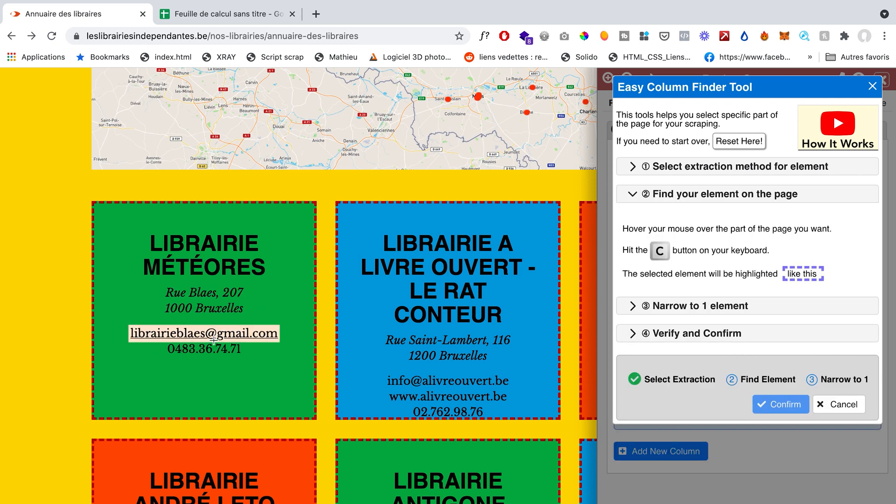
key(c)
click(781, 496)
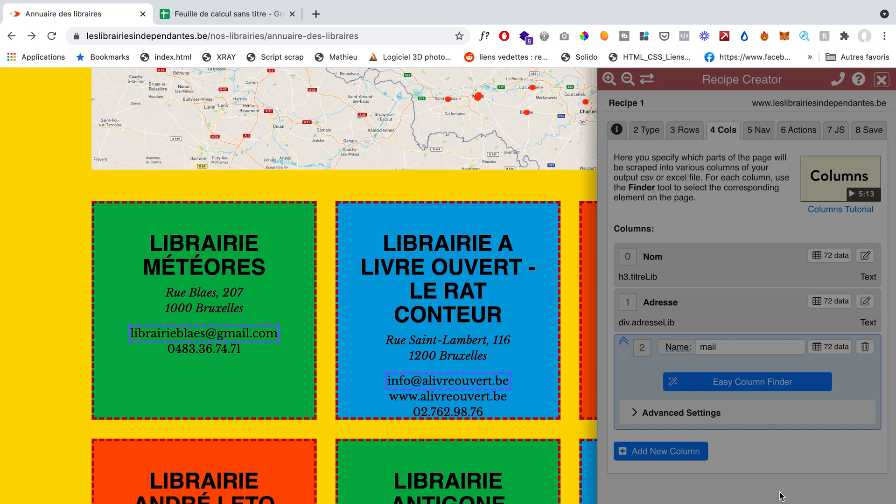
Step: Add a column named telephone that extracts the phone number as Text, picked from the Librairie Météores card with the Easy Column Finder
click(653, 448)
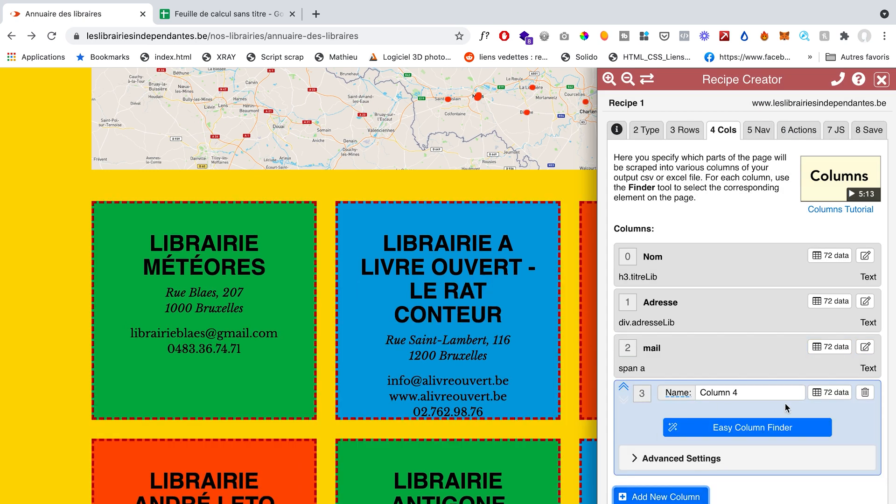
triple_click(757, 392)
text(telephone)
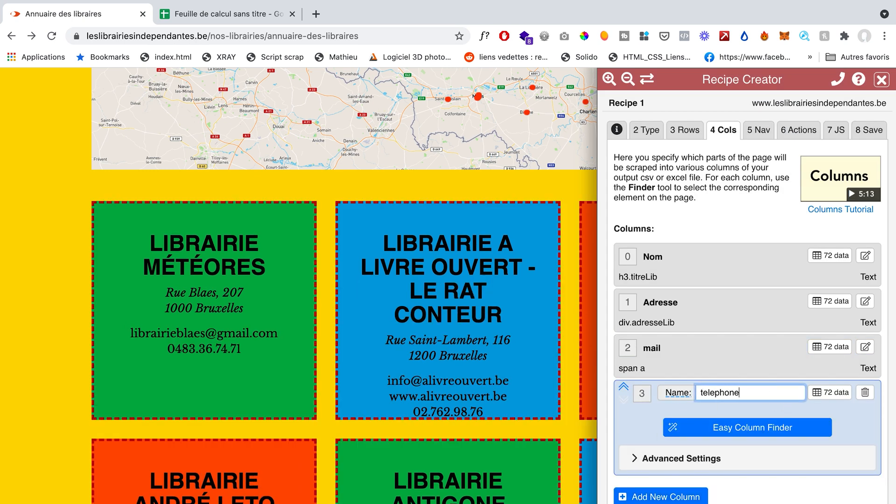
click(716, 428)
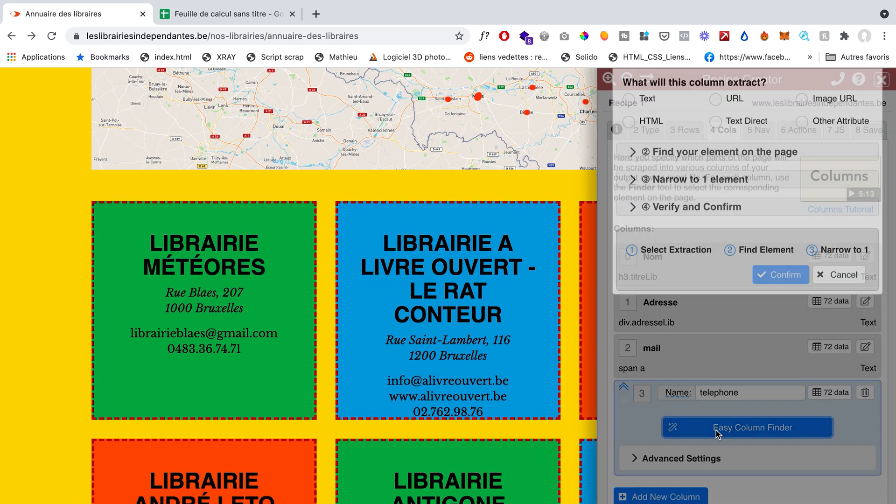
click(632, 213)
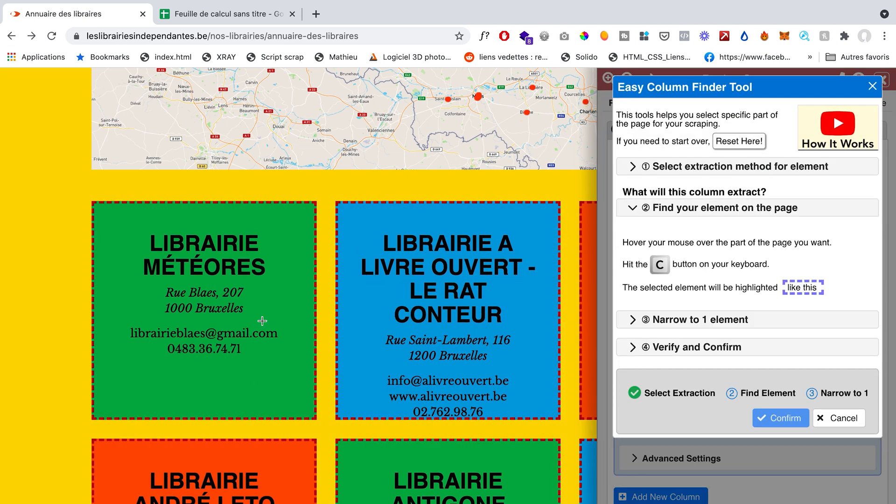
key(c)
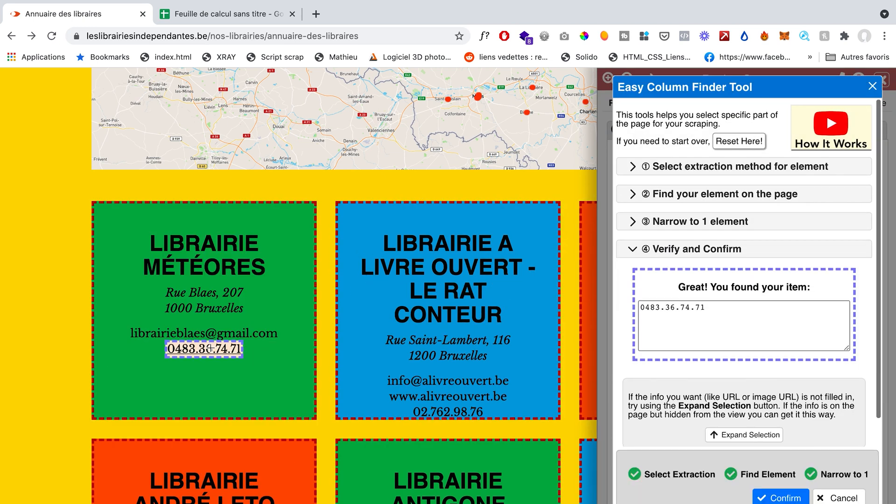
click(780, 498)
Step: Add a column named site web that extracts the website as Text, picked from the Librairie A Livre Ouvert card with the Easy Column Finder
scroll(345, 468, down, 6)
scroll(344, 469, up, 4)
scroll(345, 469, up, 1)
scroll(209, 236, down, 10)
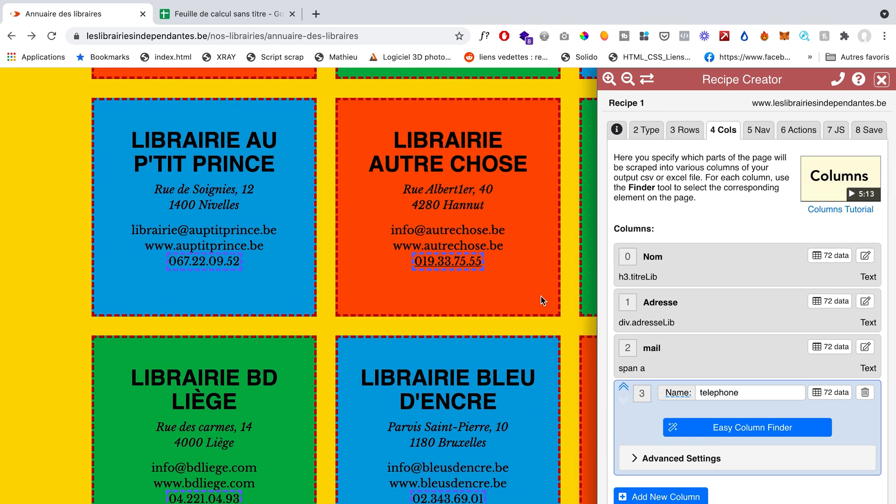
scroll(587, 343, up, 7)
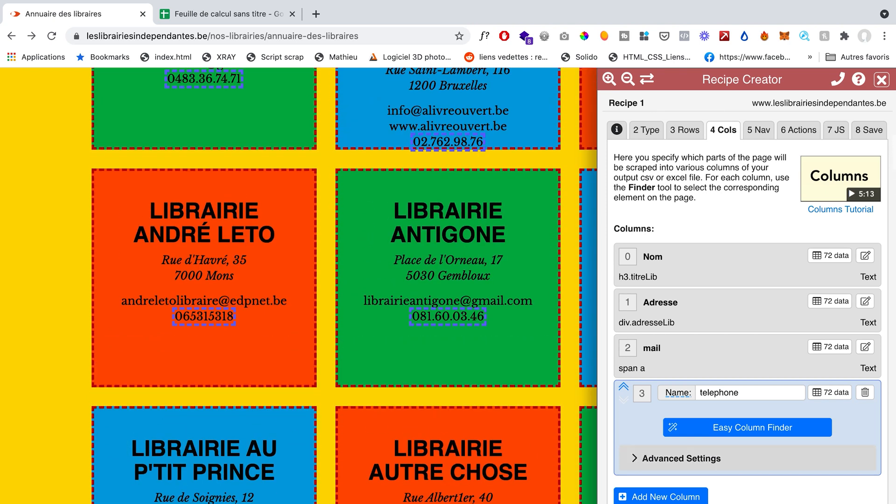
click(663, 498)
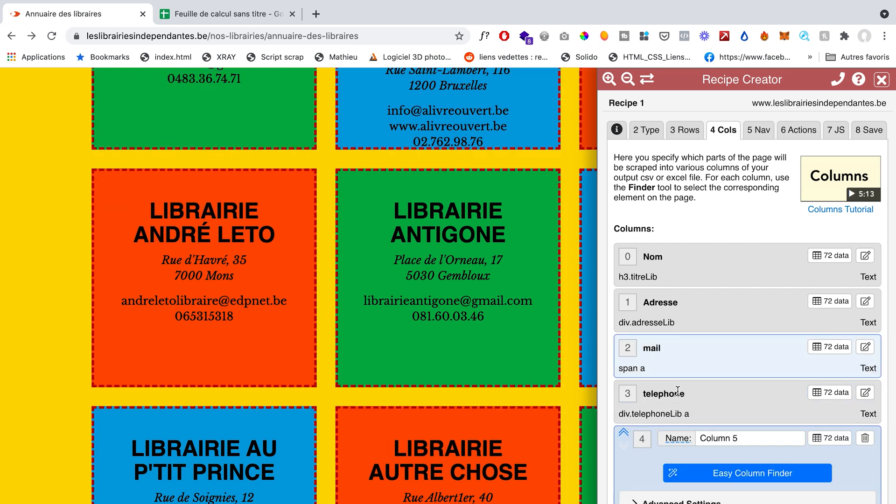
triple_click(727, 439)
text(site web)
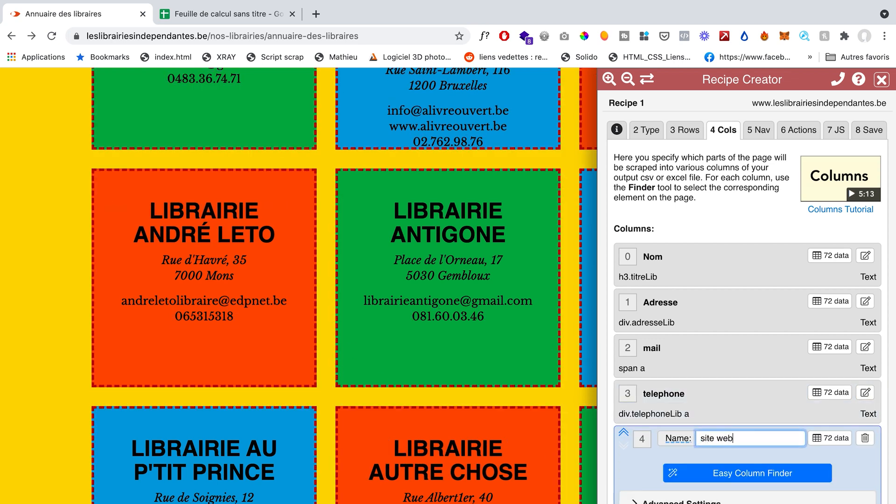
click(721, 470)
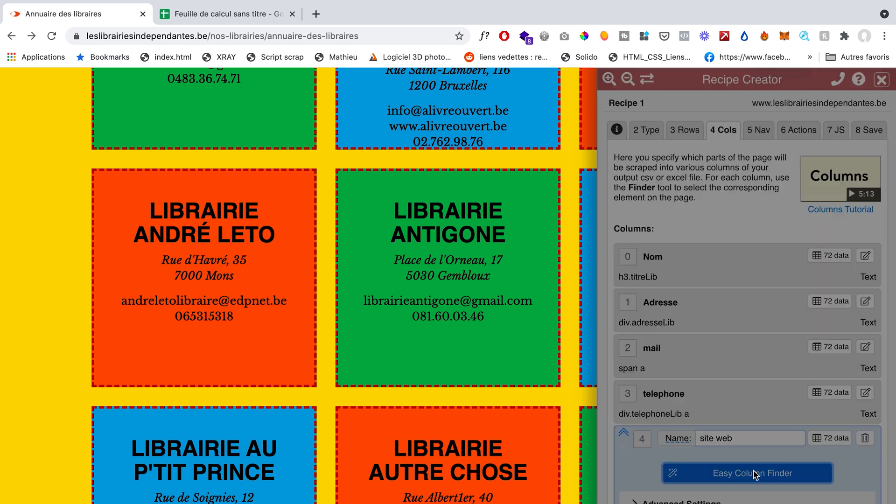
scroll(69, 297, up, 3)
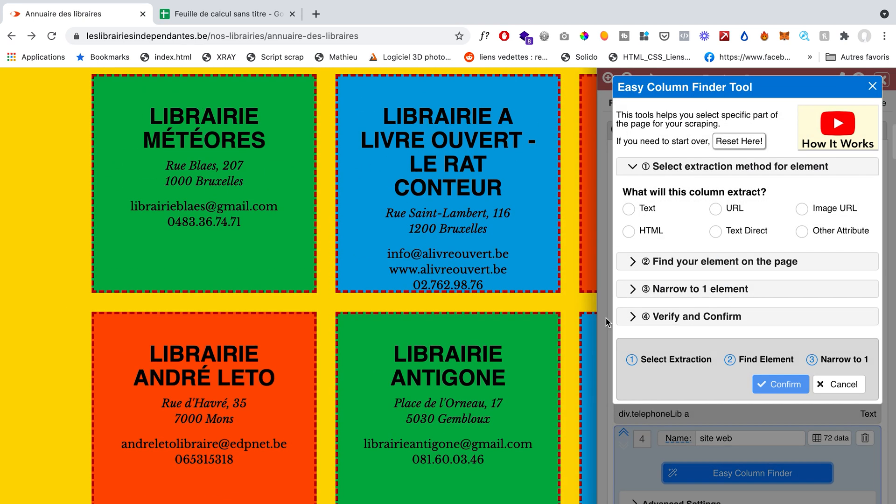
click(633, 210)
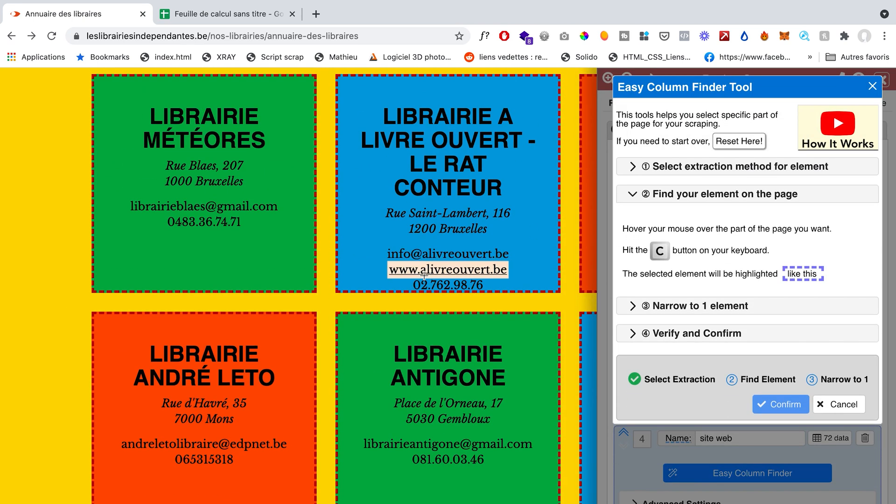
key(c)
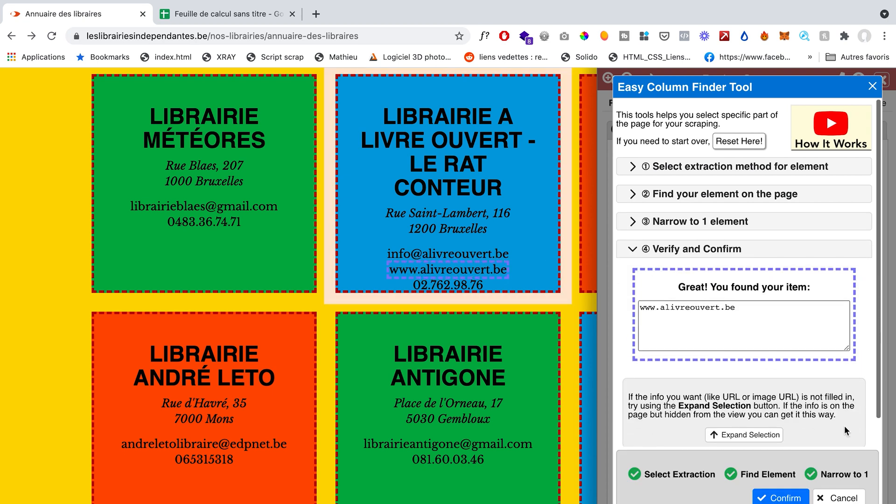
click(797, 498)
Step: Check the site web column's highlighted matches on the other bookstore cards
scroll(294, 235, down, 6)
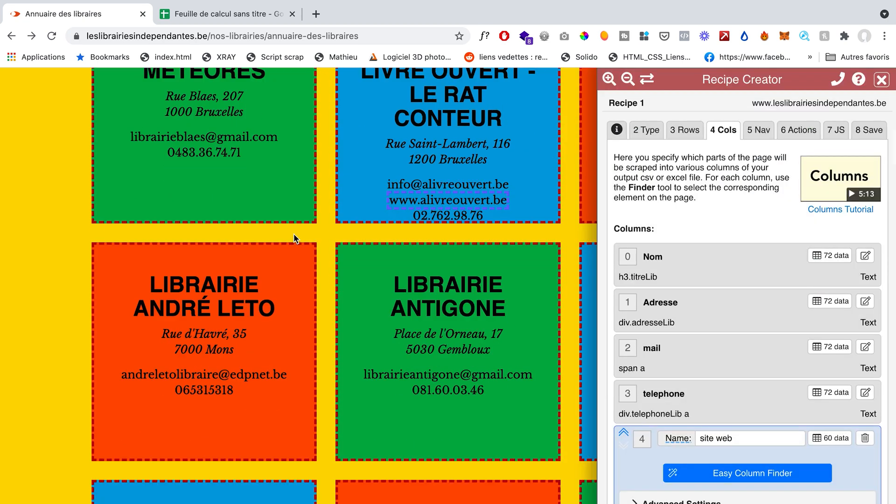
scroll(294, 236, down, 3)
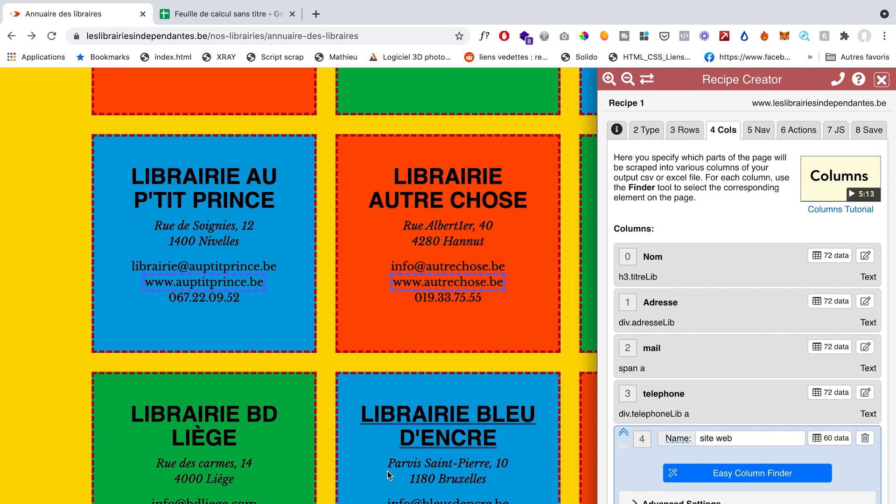
scroll(387, 486, down, 3)
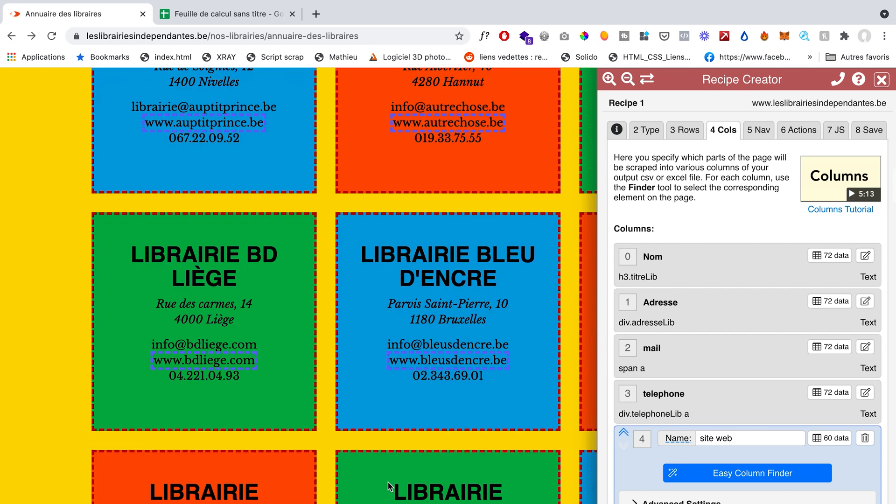
Step: Open the recipe's navigation settings and check the bookstore directory down to its footer for pagination
click(754, 137)
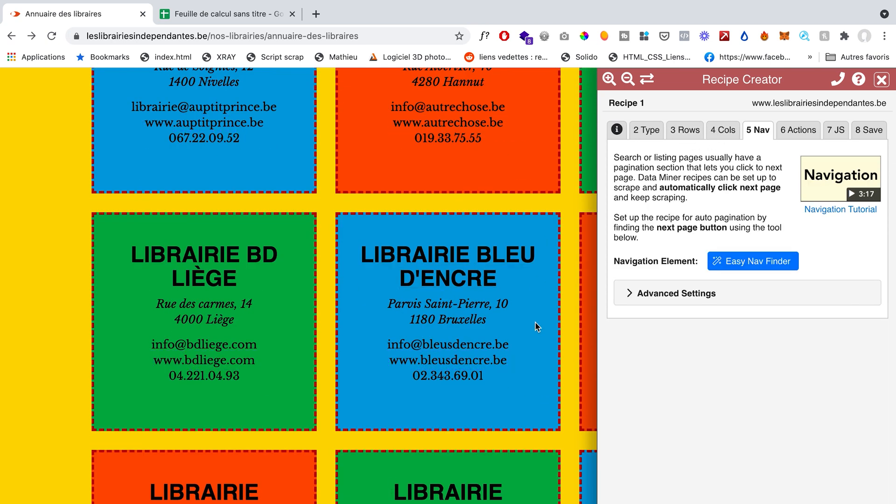
scroll(535, 321, down, 5)
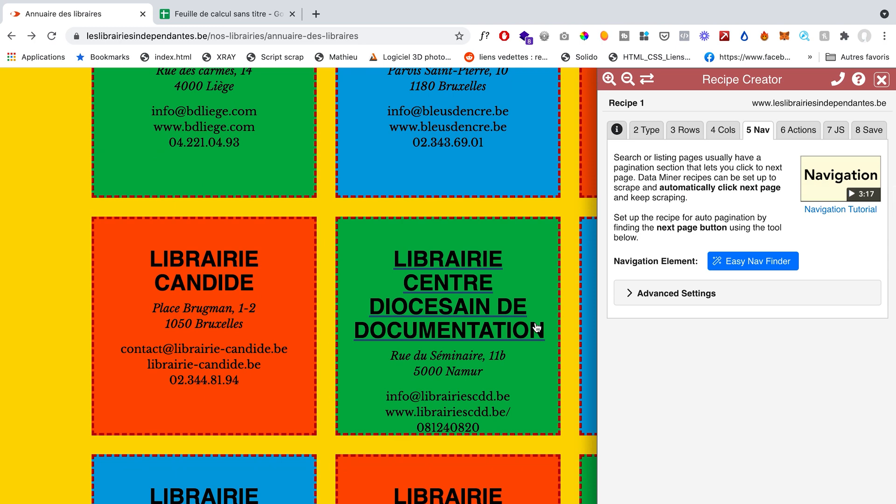
scroll(537, 327, down, 20)
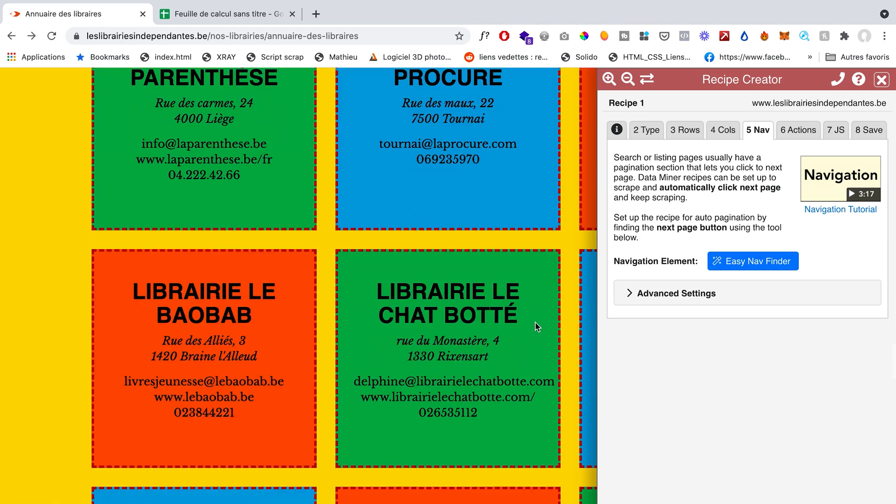
scroll(536, 323, down, 20)
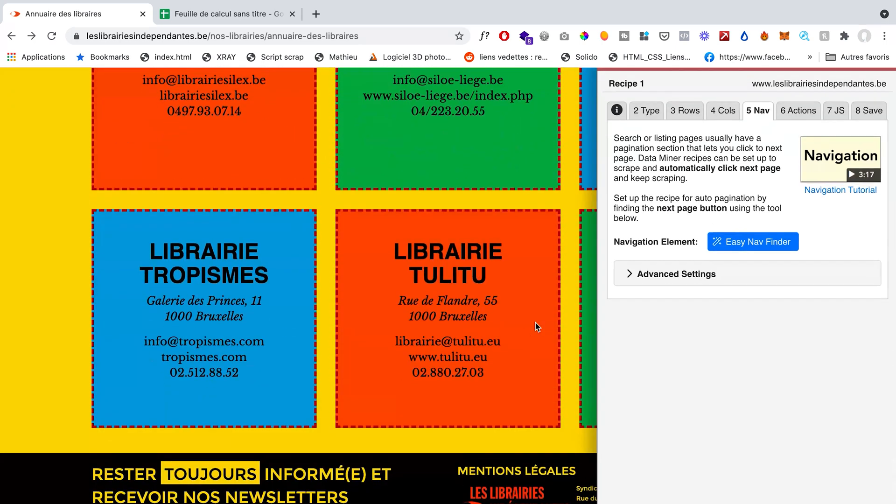
scroll(360, 186, up, 20)
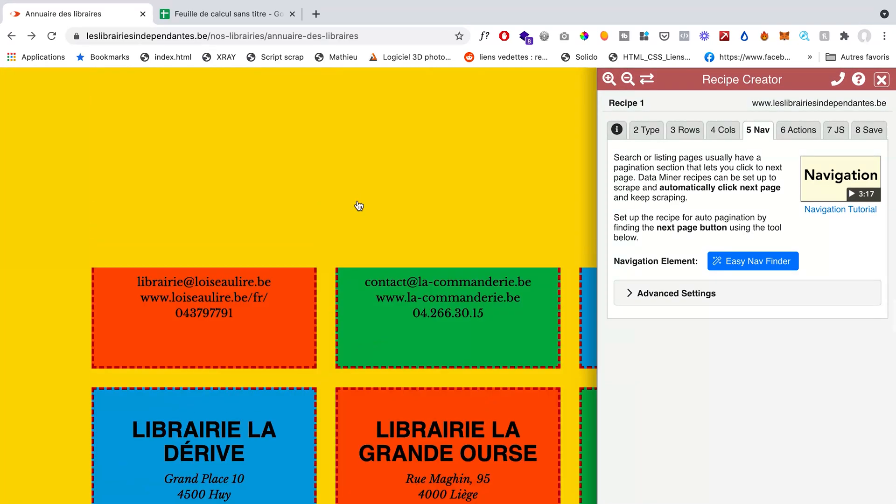
Step: Add the Pre Scrape - Scroll to Page End action to the recipe with a wait time of 3 seconds
click(801, 134)
scroll(385, 316, up, 20)
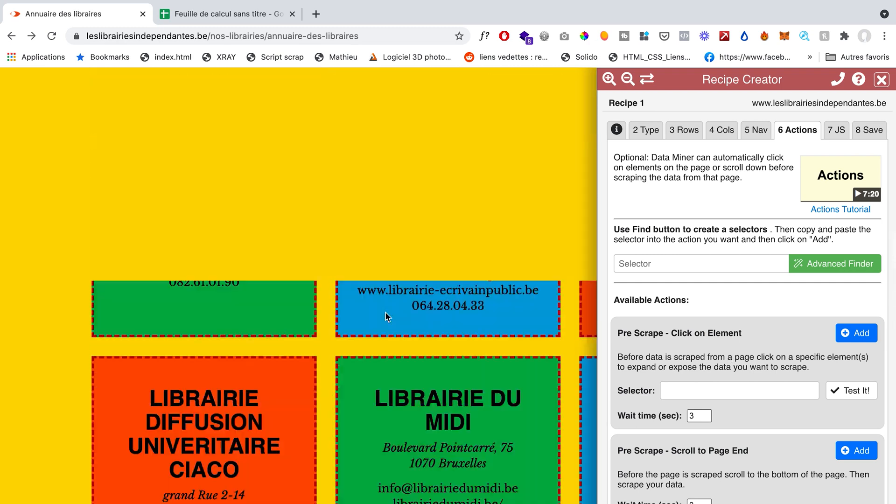
scroll(386, 317, up, 20)
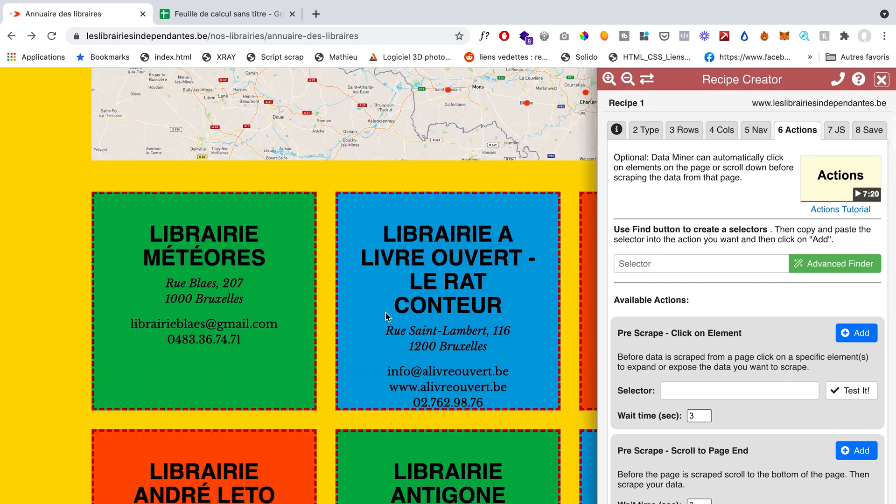
scroll(0, 408, down, 8)
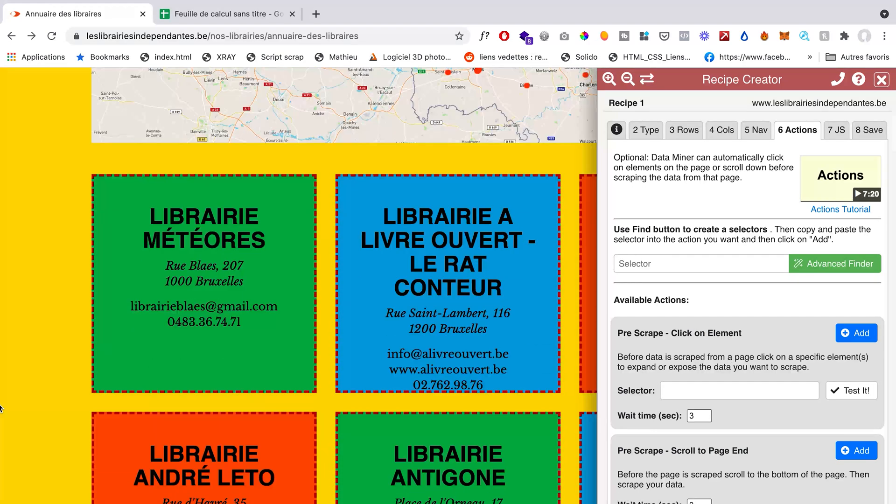
scroll(753, 445, down, 2)
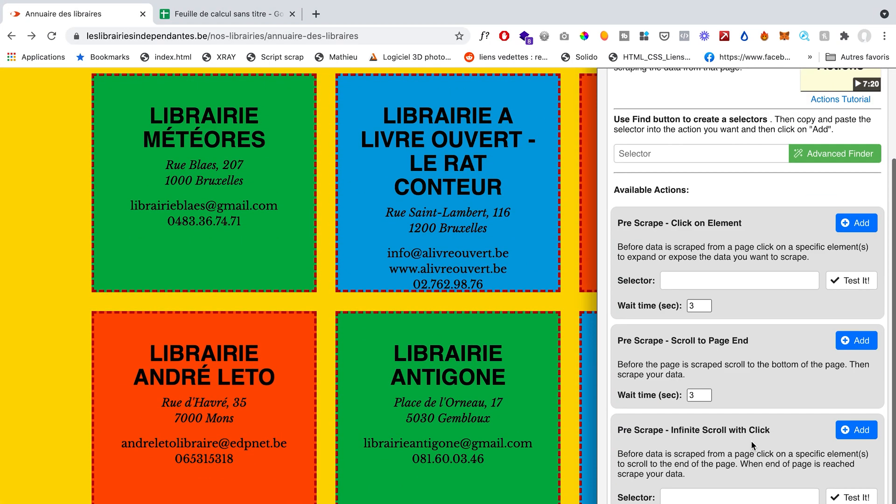
drag(622, 342, 692, 341)
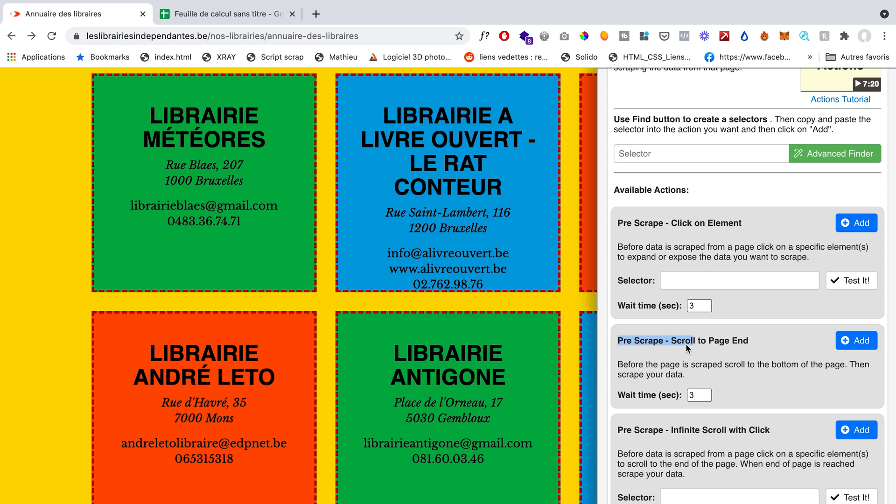
click(705, 345)
drag(670, 342, 752, 344)
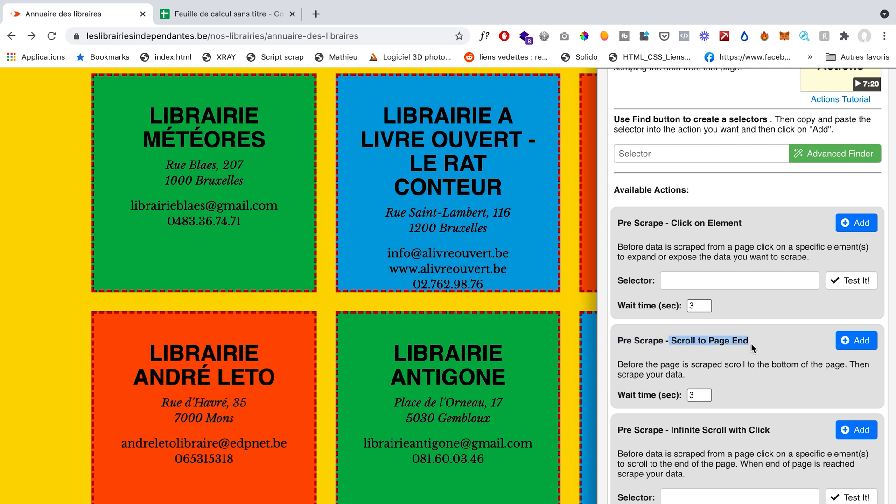
scroll(455, 377, down, 20)
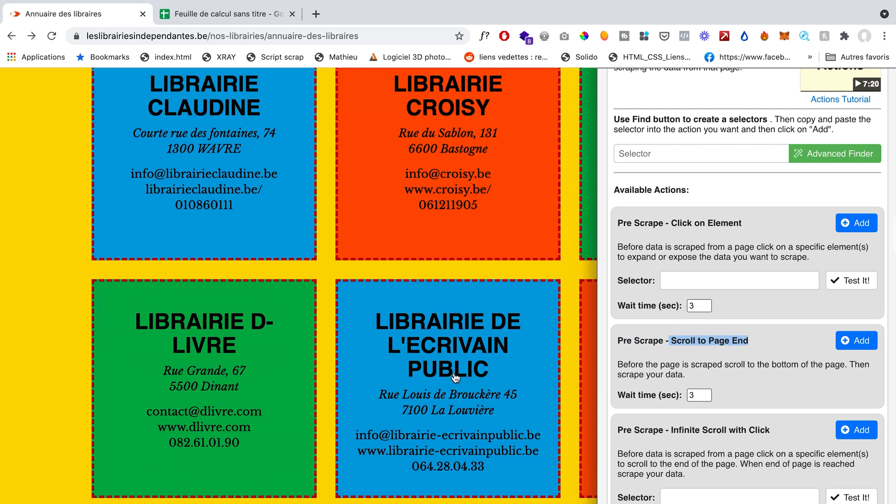
scroll(455, 377, up, 20)
scroll(455, 377, down, 3)
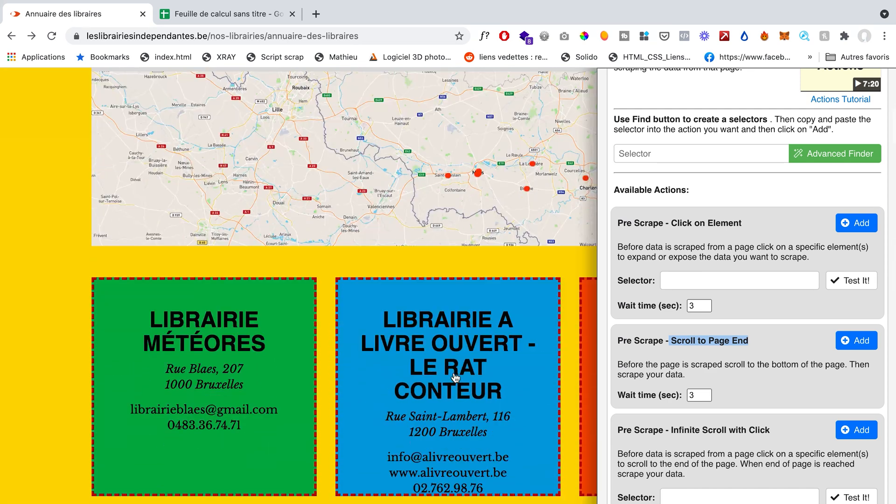
click(810, 359)
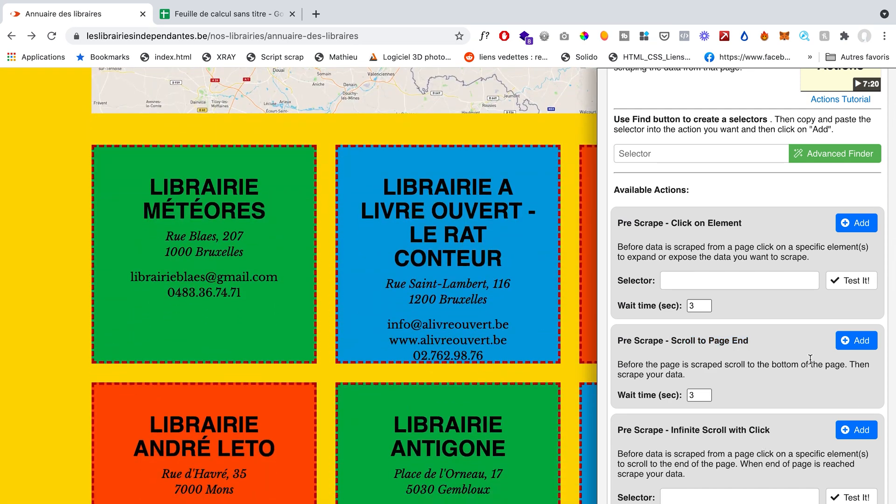
click(860, 342)
scroll(842, 180, up, 3)
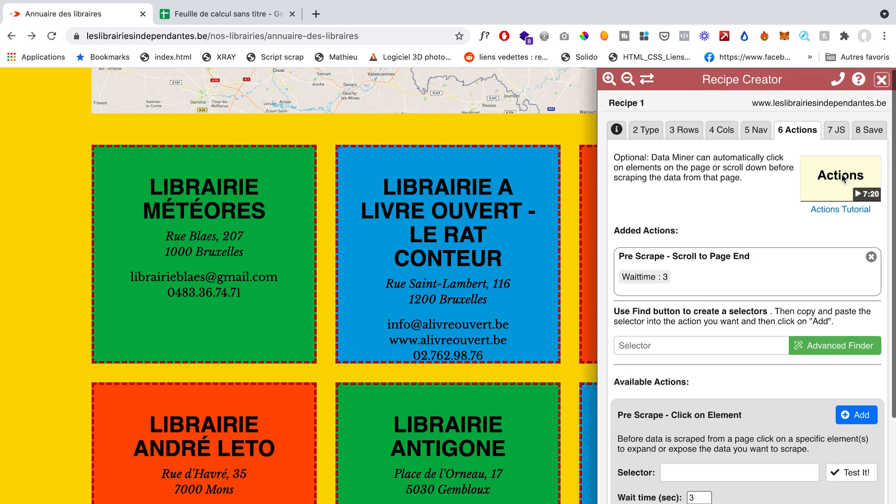
Step: Name the recipe Librairies indépendantes, keep it not shared, and run the scrape in Data Miner
click(836, 128)
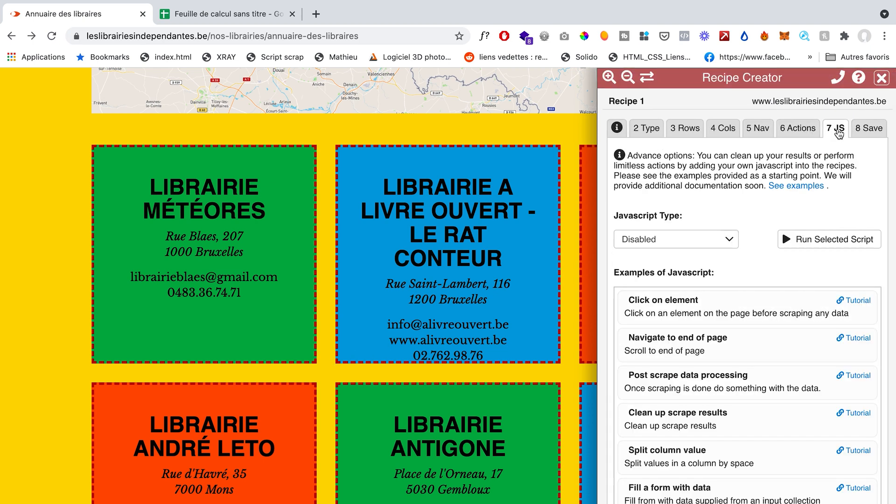
click(869, 129)
double_click(725, 211)
click(727, 207)
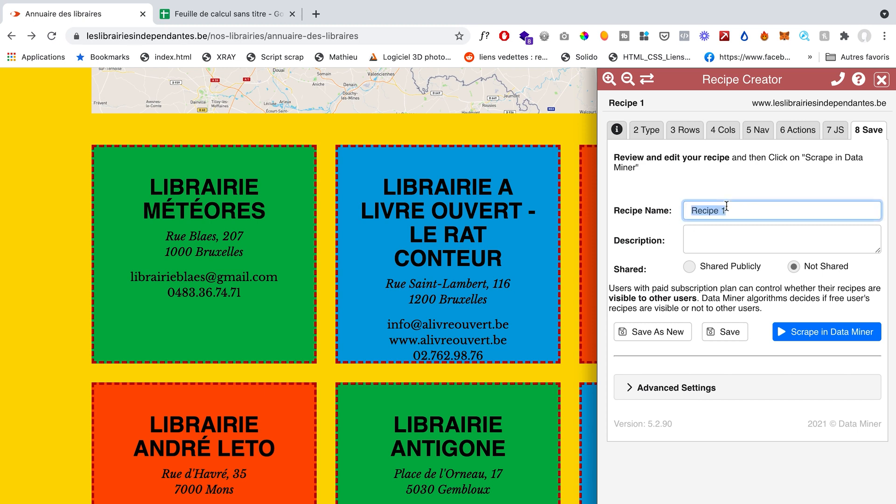
text(Librairies indépendantes)
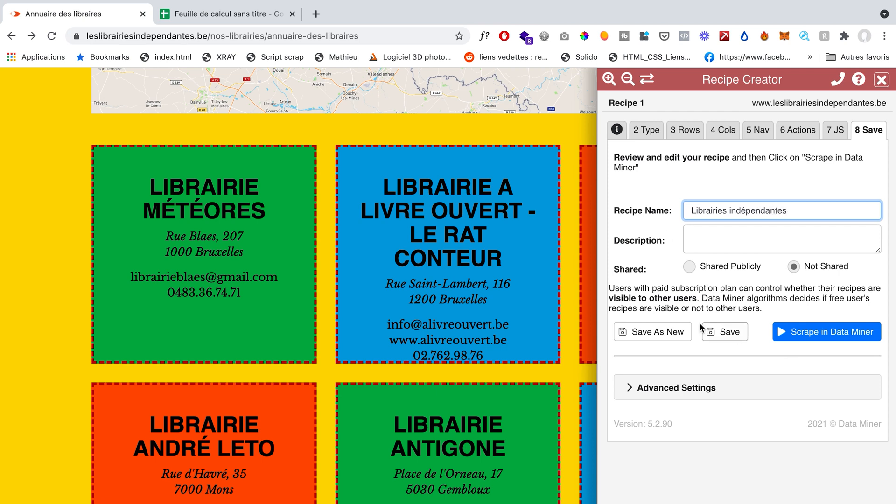
click(811, 332)
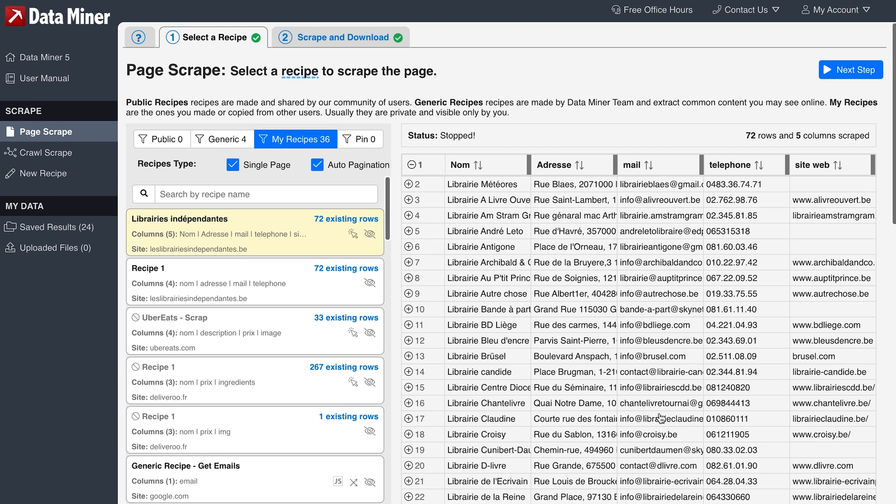
Step: Review the scraped bookstore rows for their name, address, e-mail, phone number and website values
scroll(822, 187, down, 5)
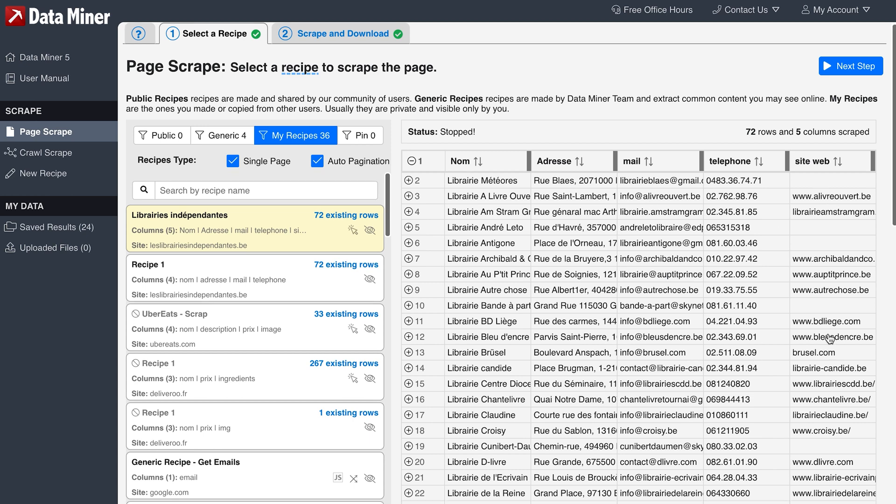
scroll(840, 351, down, 10)
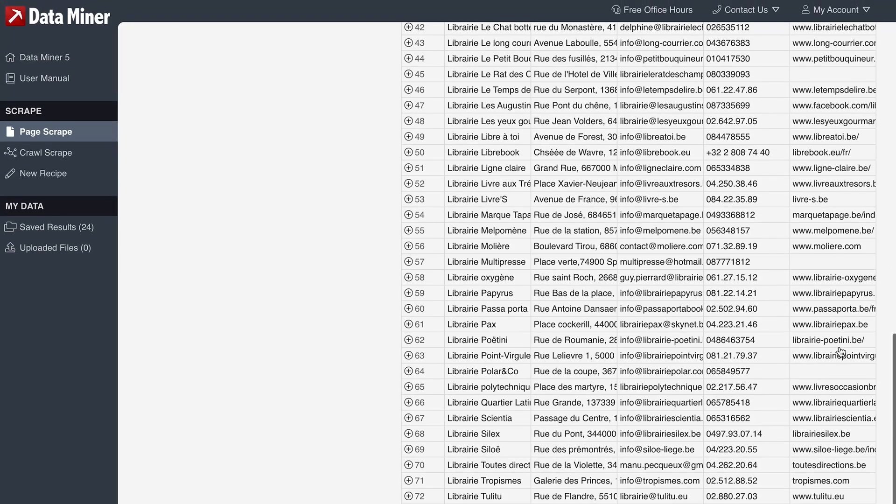
scroll(603, 312, up, 15)
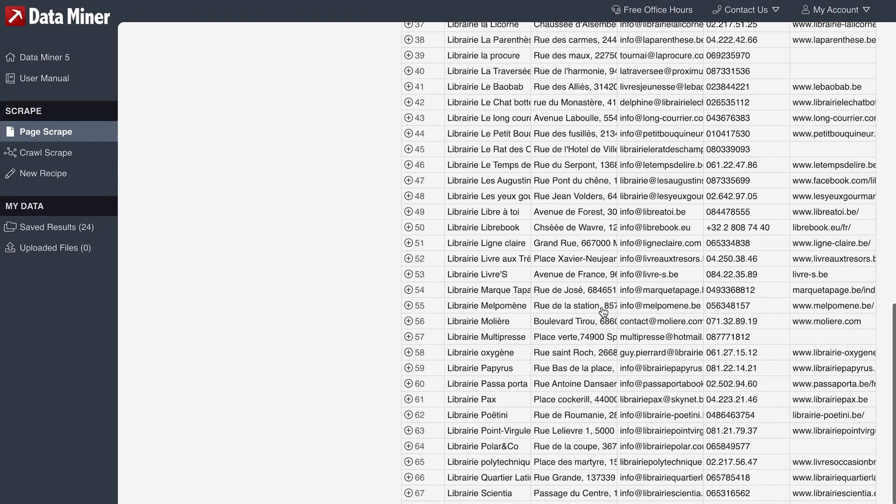
scroll(603, 312, down, 4)
scroll(604, 311, up, 4)
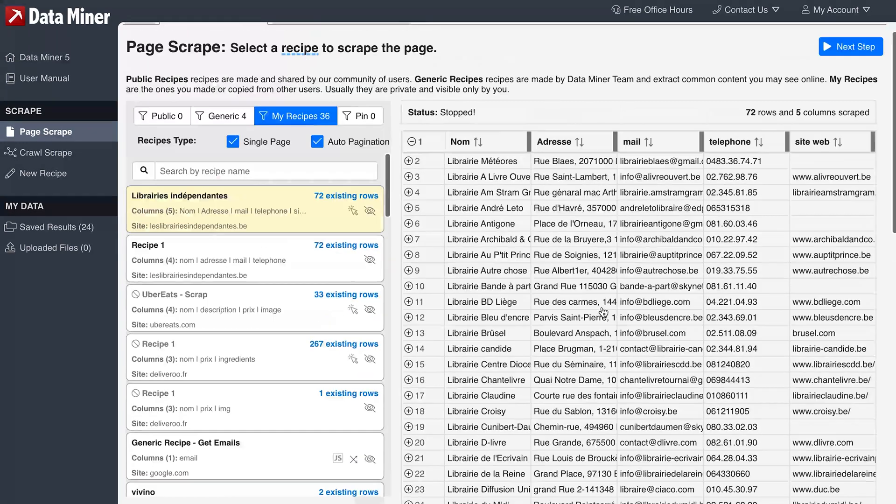
scroll(578, 284, down, 1)
scroll(578, 285, down, 4)
scroll(578, 284, up, 5)
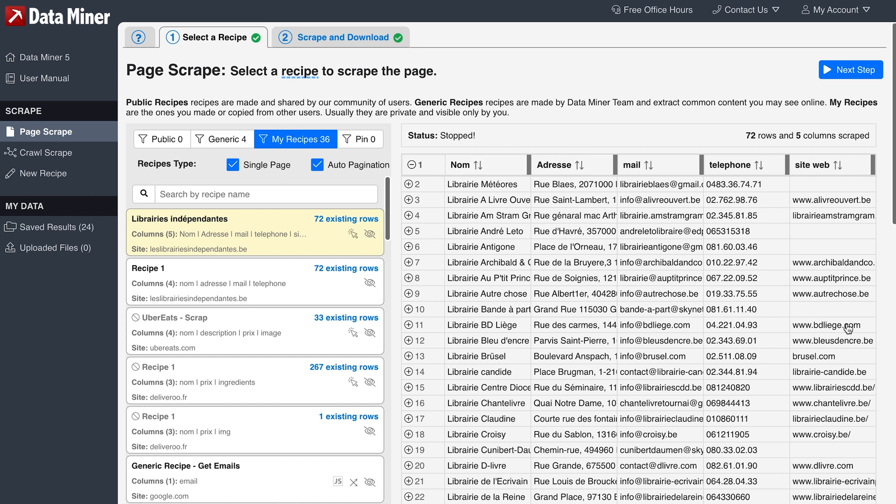
scroll(848, 329, down, 6)
scroll(849, 328, up, 6)
scroll(630, 499, down, 4)
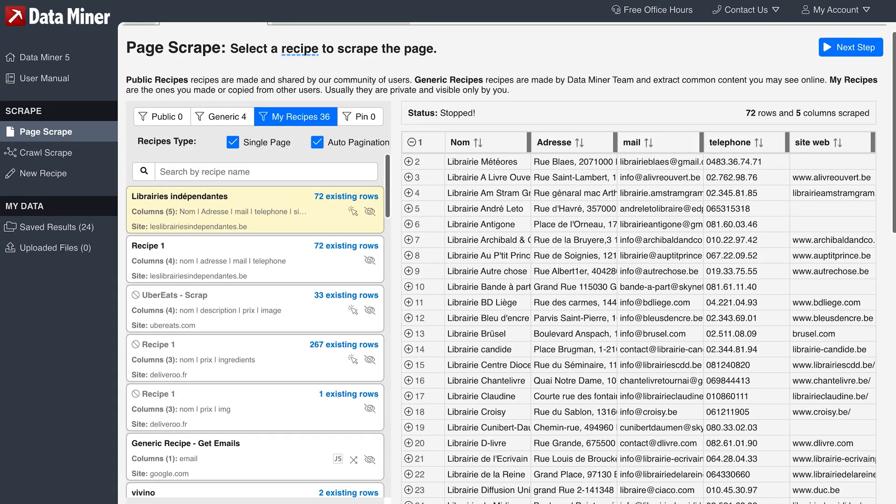
scroll(659, 297, down, 2)
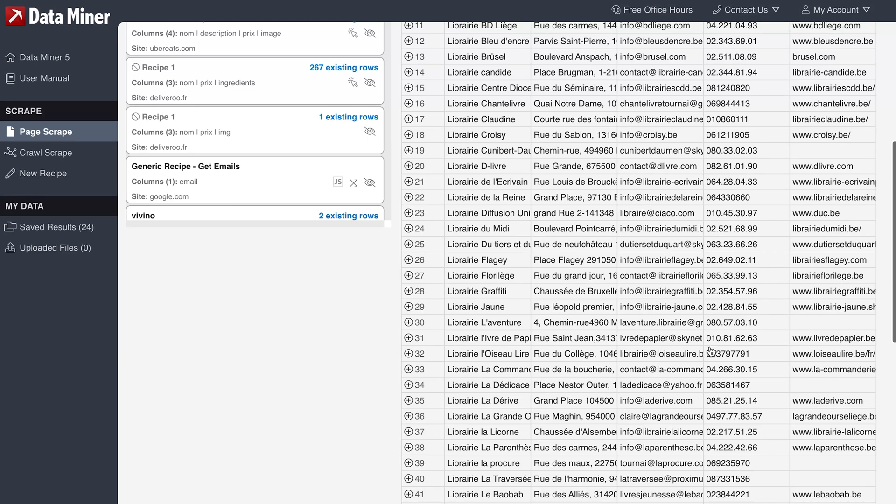
scroll(711, 351, down, 10)
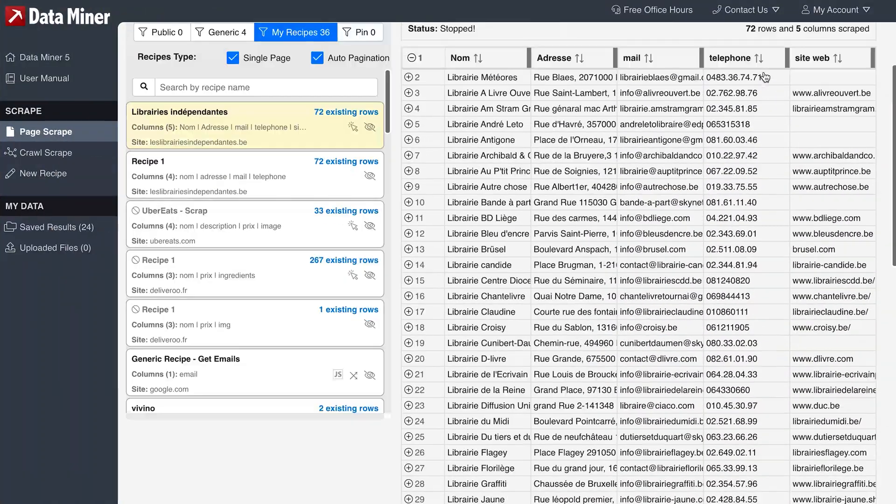
scroll(765, 77, up, 2)
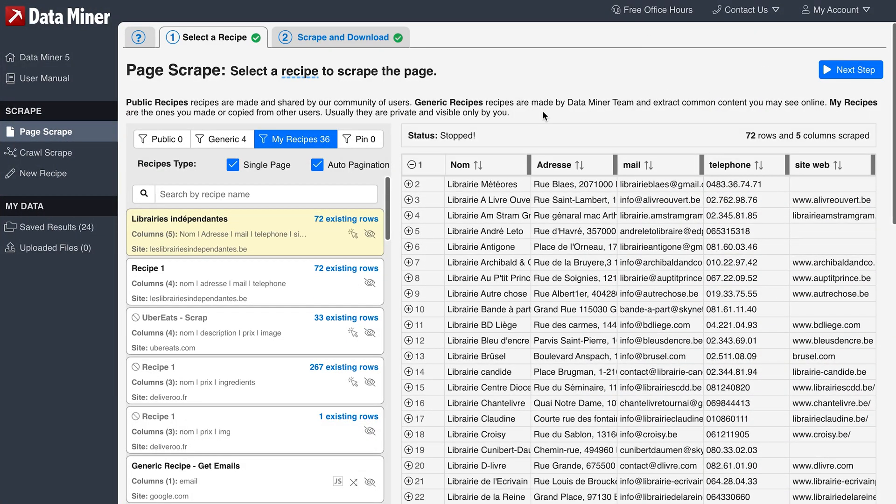
Step: Download the scraped Librairies indépendantes results
click(309, 38)
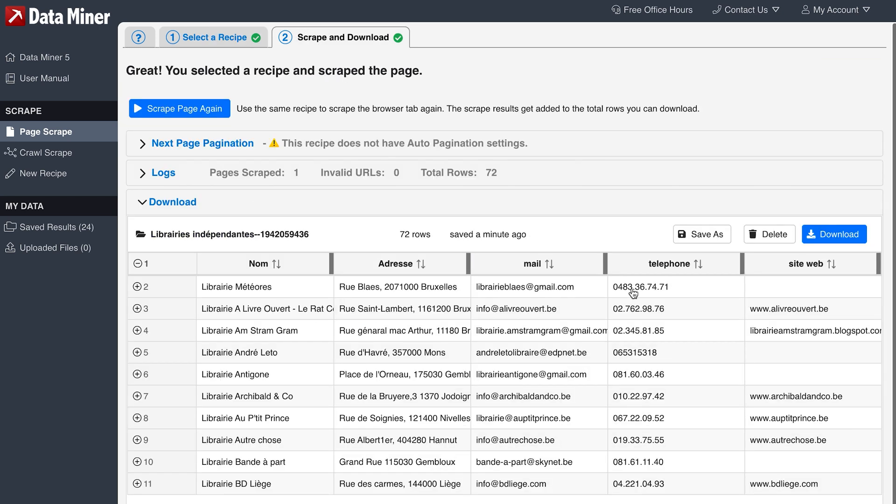
click(834, 232)
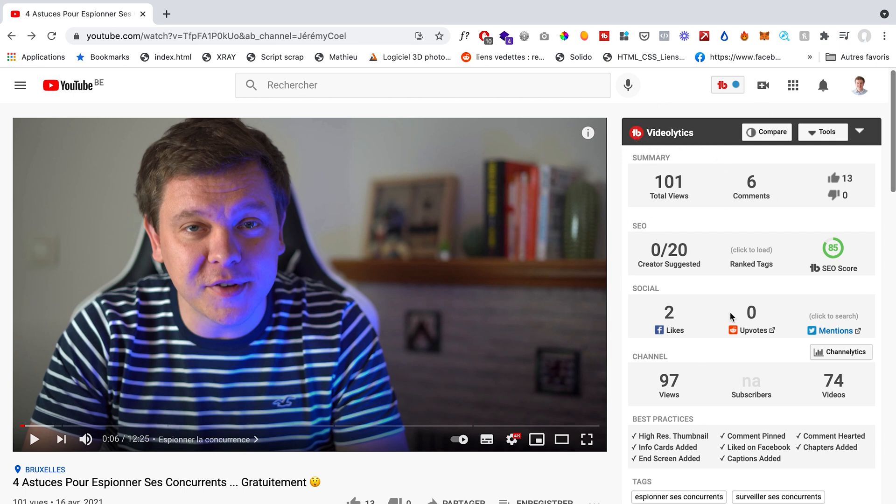
Step: On the YouTube page of the video about spying on competitors, show the search rankings for its tags in Videolytics
scroll(653, 364, down, 3)
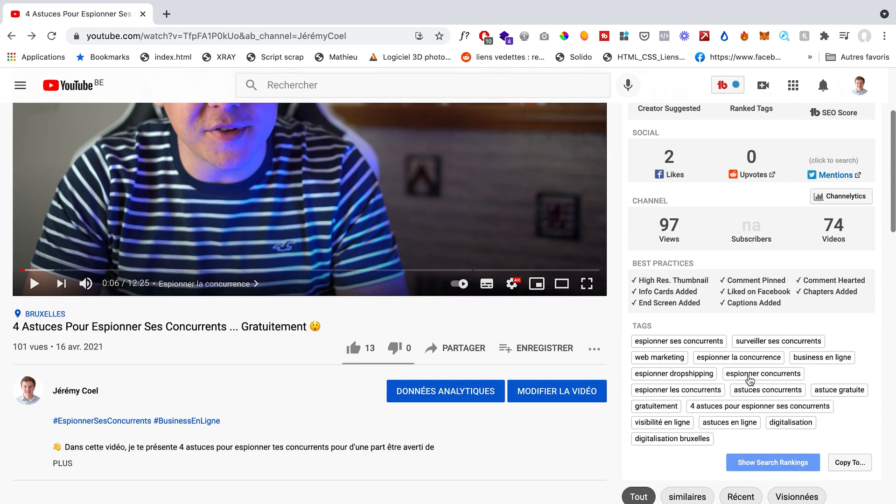
click(798, 465)
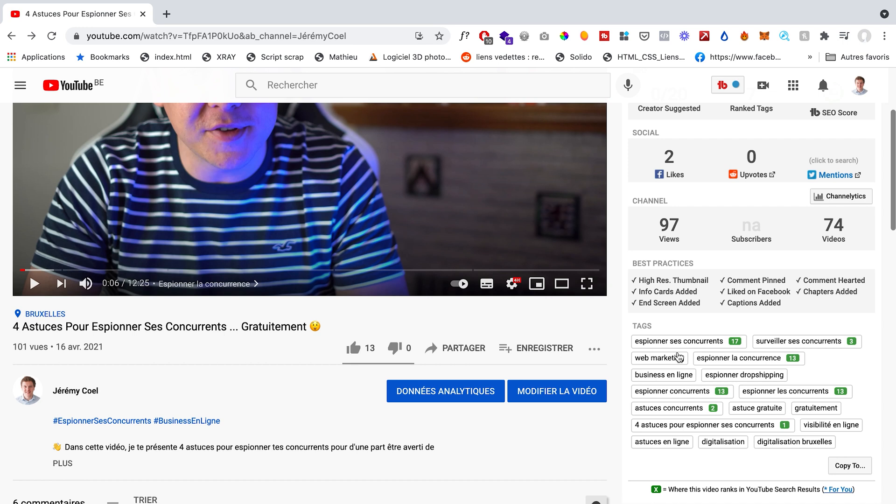
Step: Examine the video's summary, SEO, social, channel, best practices and tag rankings in Videolytics
scroll(760, 312, up, 2)
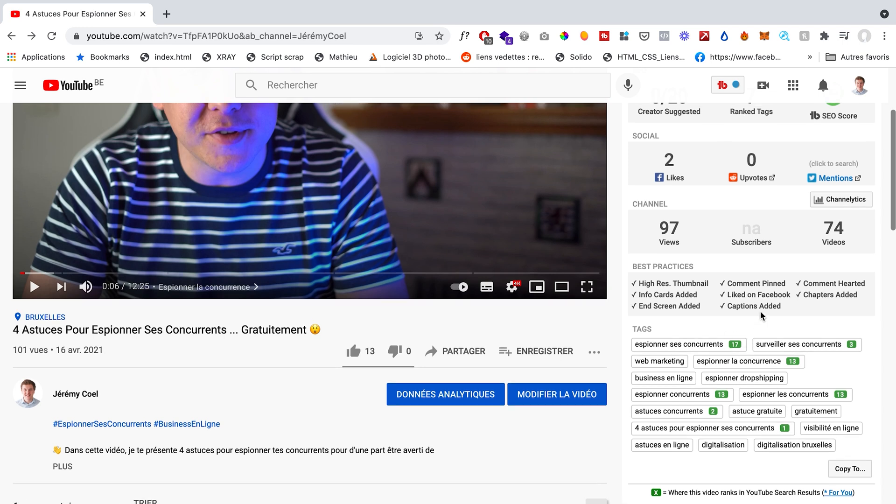
scroll(761, 313, up, 1)
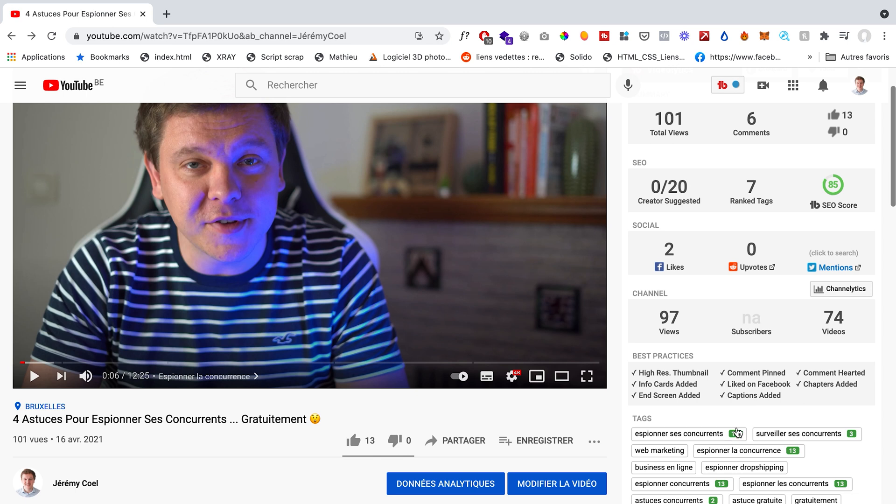
scroll(736, 439, up, 2)
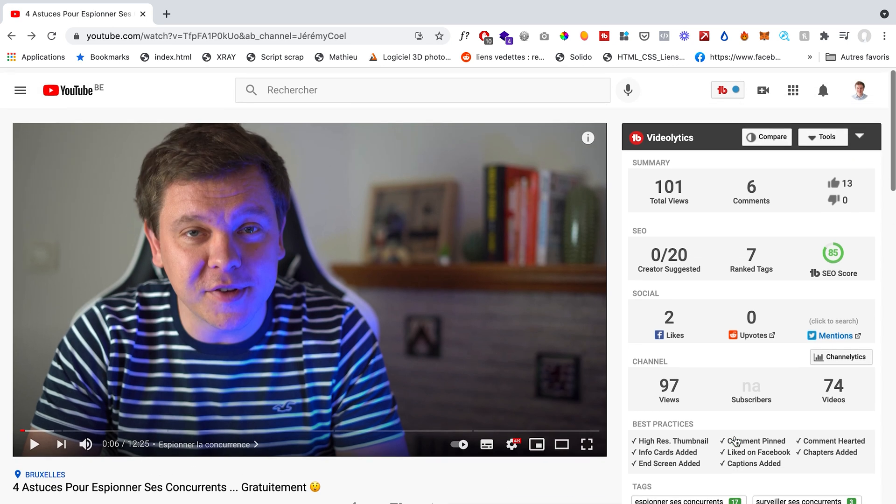
scroll(698, 468, down, 1)
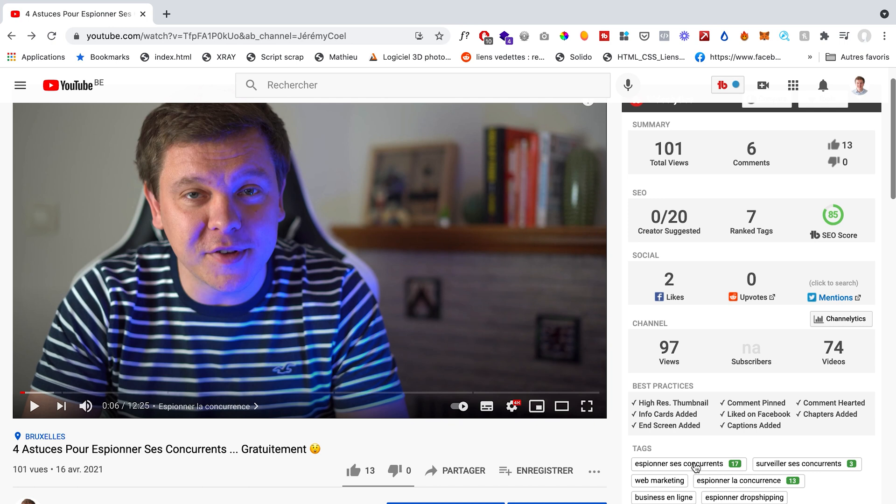
scroll(695, 466, up, 1)
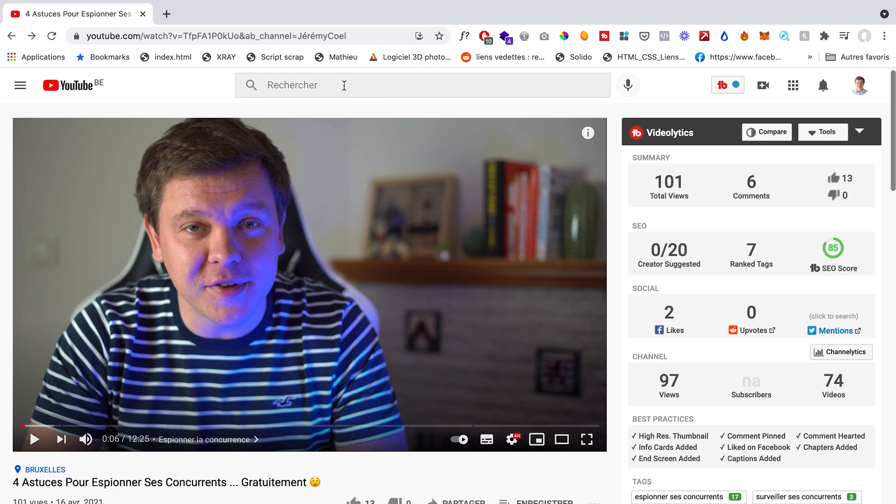
Step: Search YouTube for espionner ses concurrents
click(400, 84)
text(espio)
key(Down)
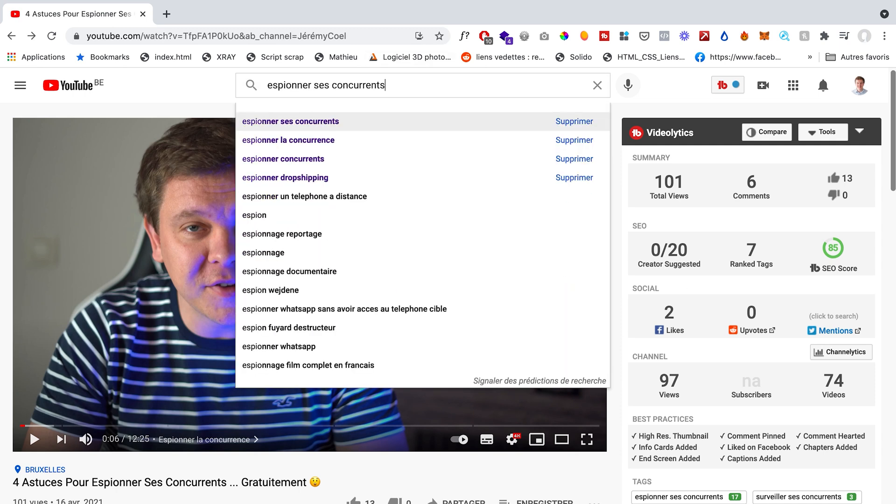
key(Return)
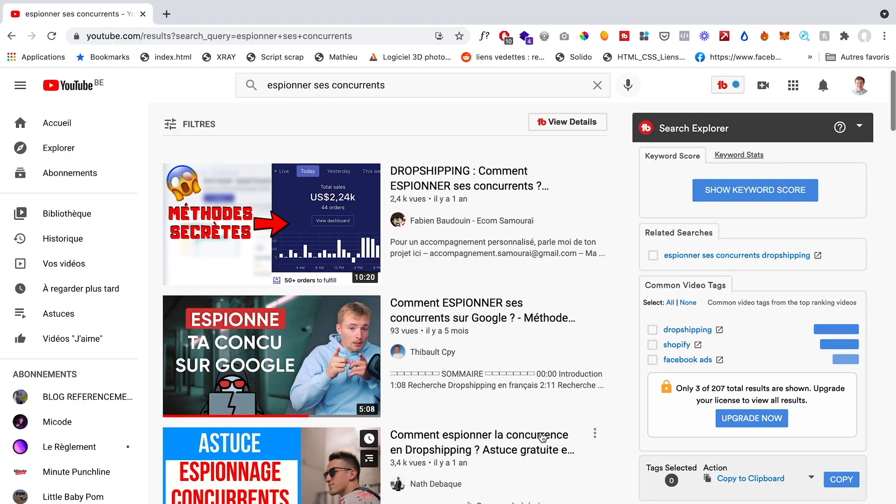
Step: Locate the video 4 Astuces Pour Espionner Ses Concurrents among the search results and compare it with the competing videos around it
scroll(542, 437, down, 10)
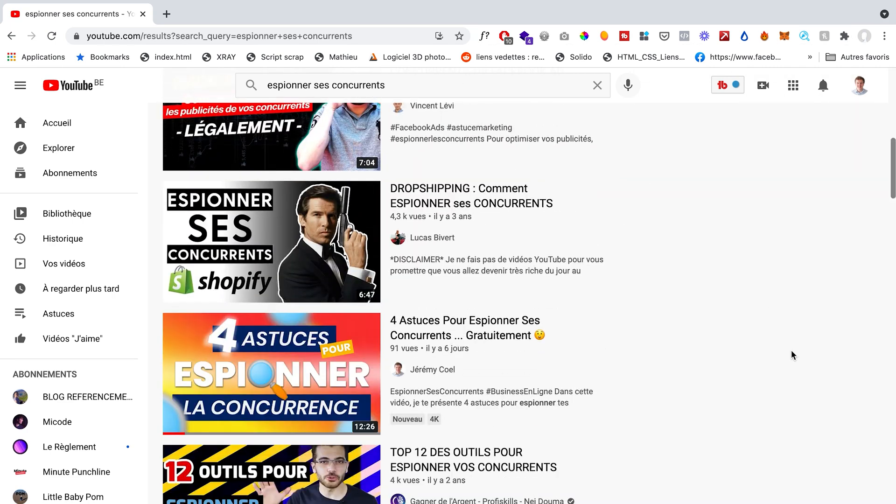
scroll(791, 355, up, 2)
scroll(791, 354, up, 6)
scroll(791, 355, up, 3)
scroll(791, 355, down, 15)
scroll(791, 354, up, 3)
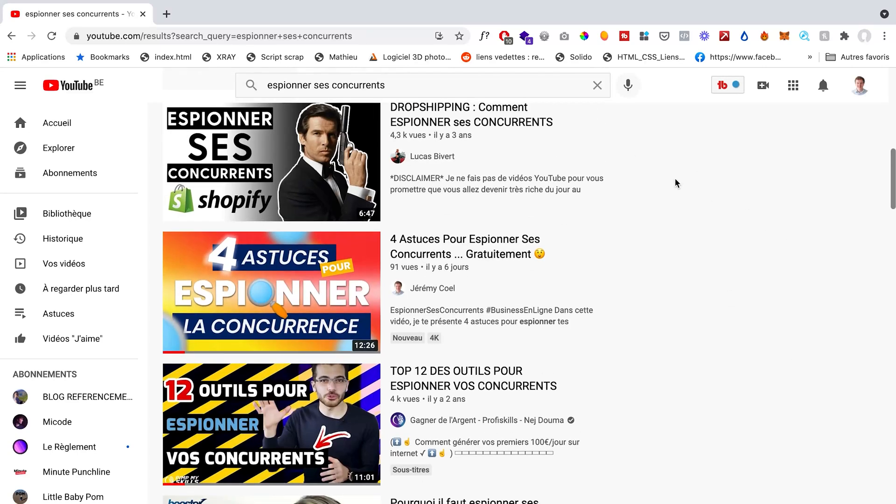
scroll(675, 176, up, 6)
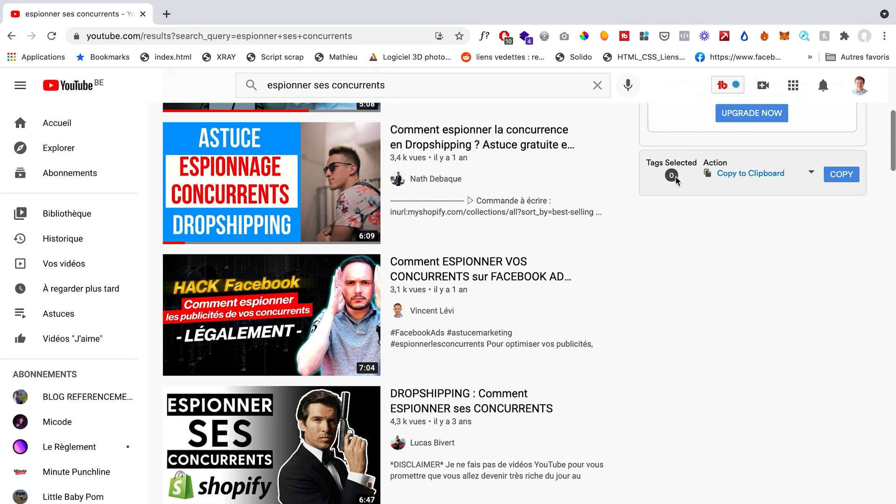
scroll(676, 179, down, 2)
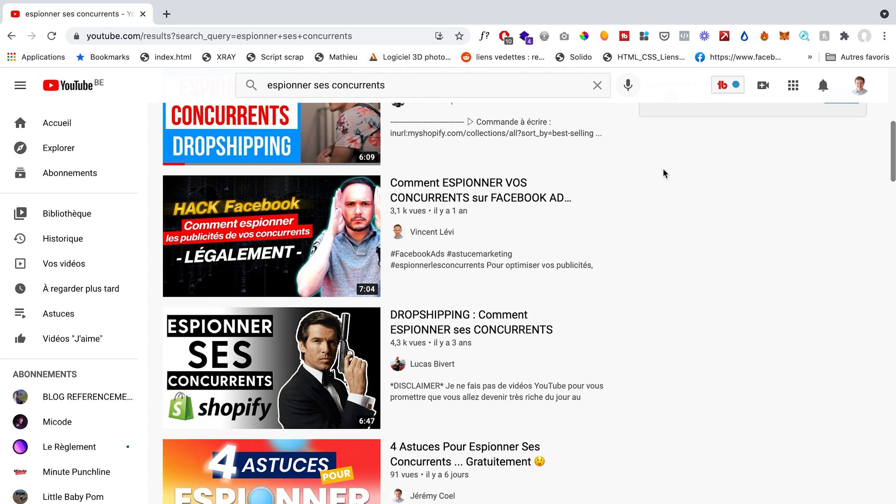
mouse_move(428, 256)
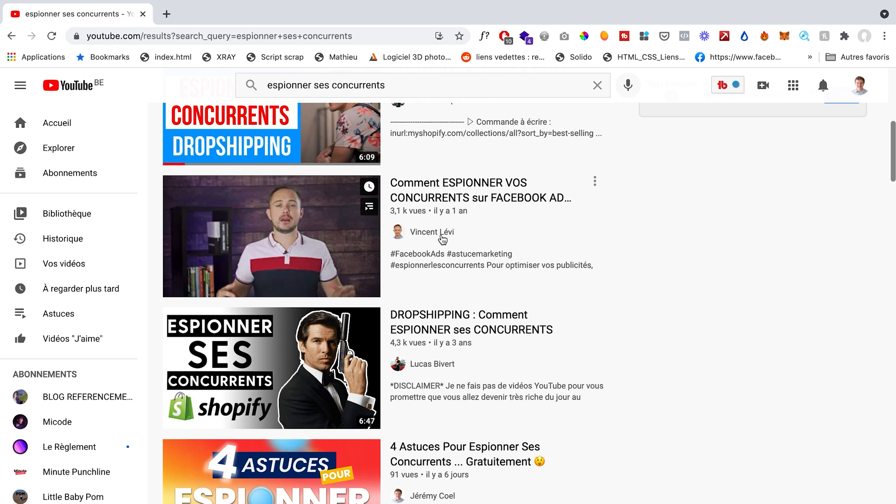
scroll(708, 336, down, 3)
mouse_move(476, 356)
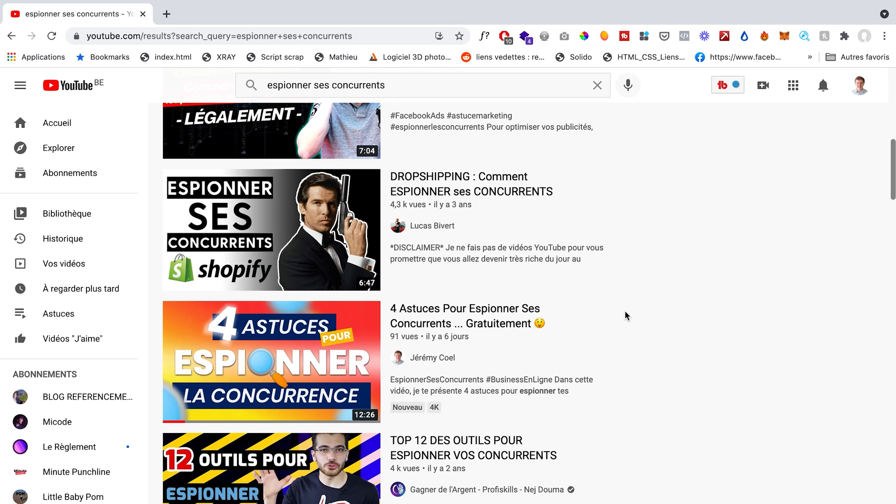
scroll(608, 432, down, 2)
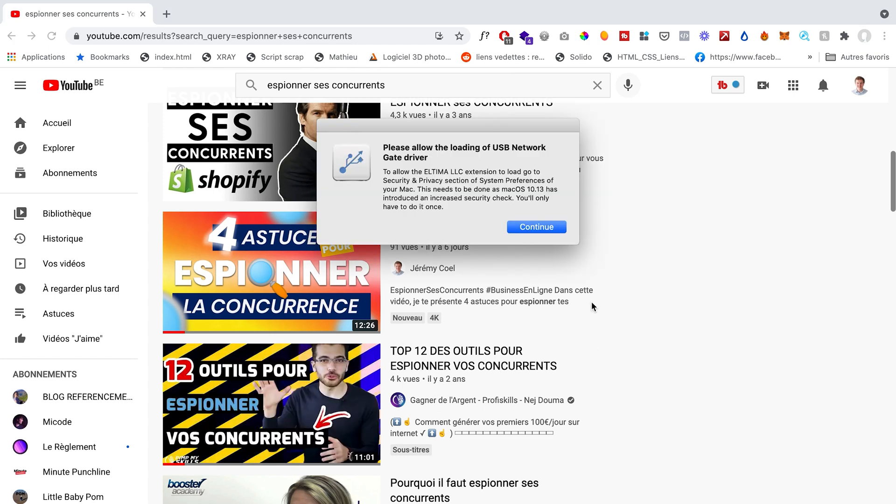
Step: Dismiss the USB Network Gate driver notice and return to the first search results
click(546, 227)
scroll(813, 330, up, 4)
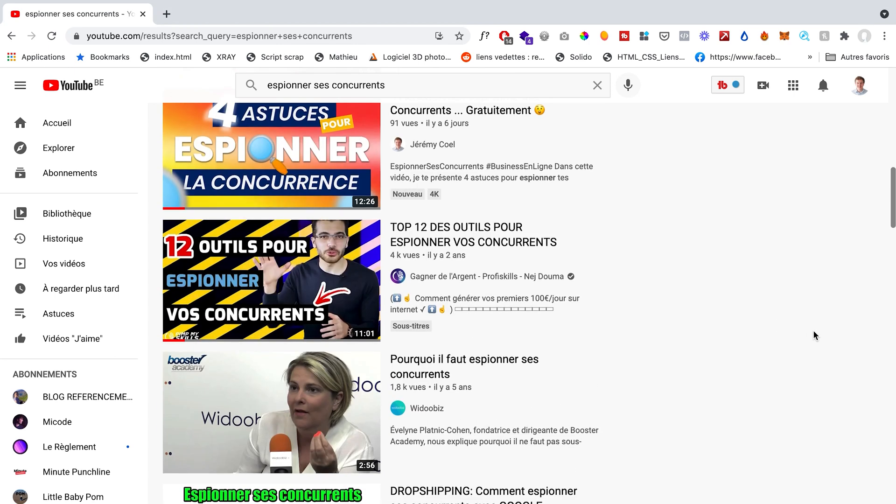
scroll(814, 334, down, 4)
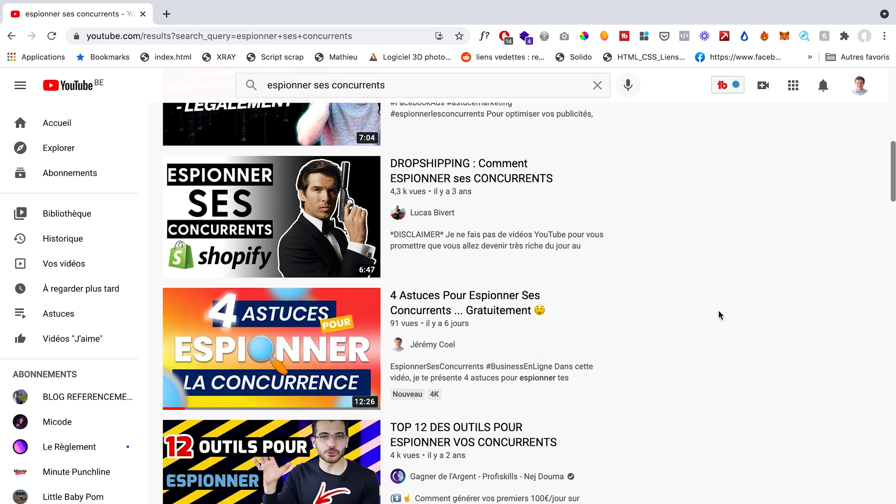
scroll(718, 314, up, 10)
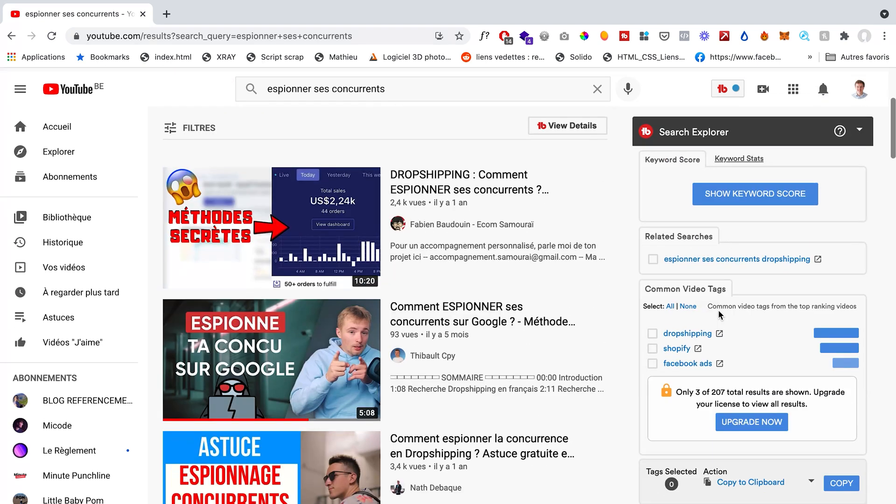
mouse_move(570, 345)
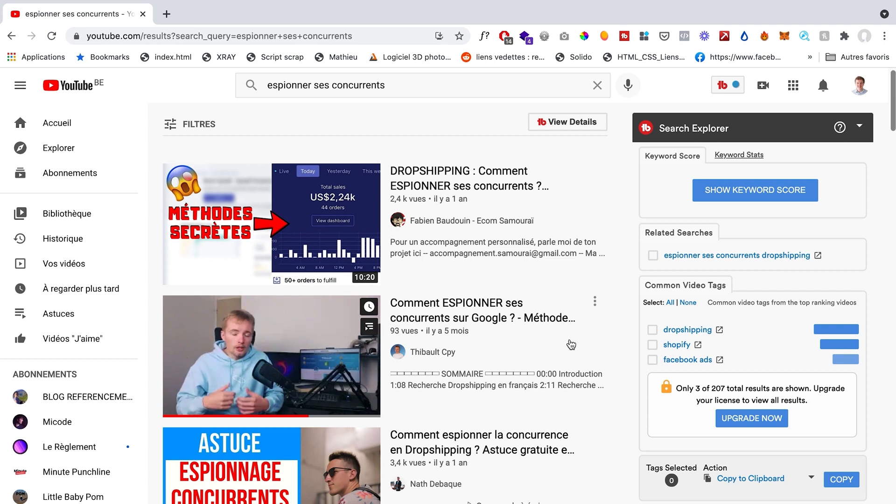
Step: Start a new Data Miner recipe for the YouTube results page, keeping the List / Search Page type with multiple rows
click(724, 36)
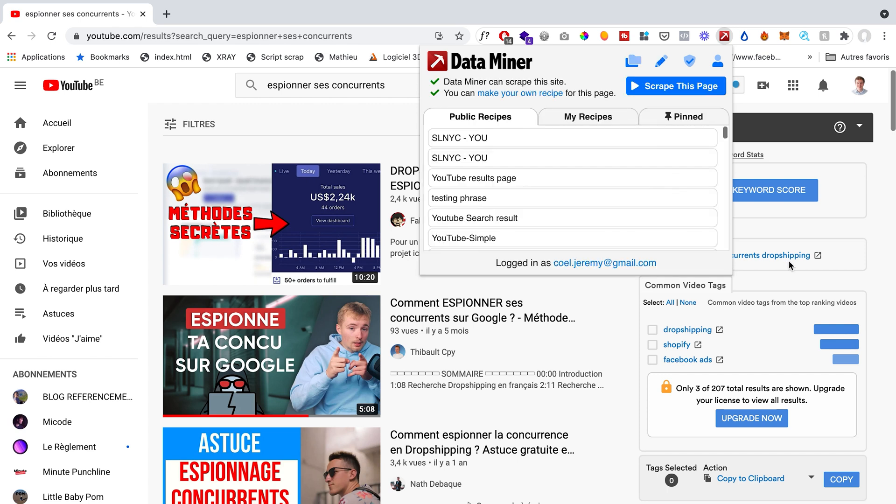
click(519, 93)
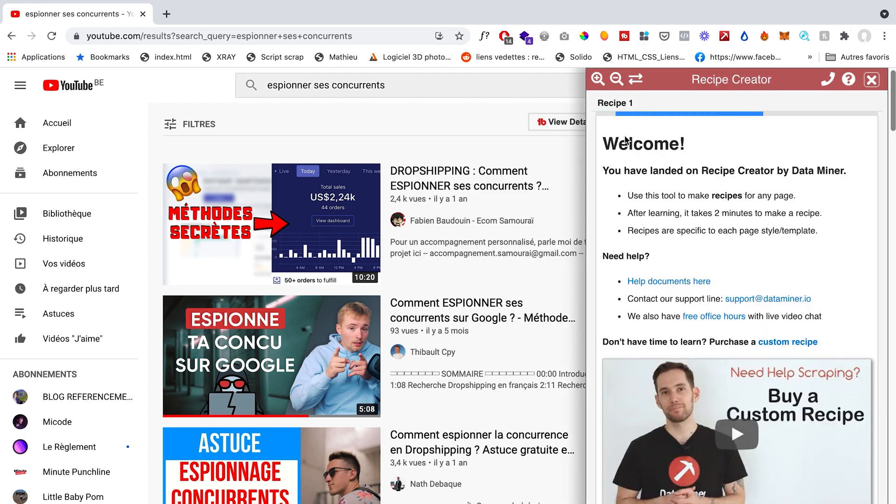
click(630, 129)
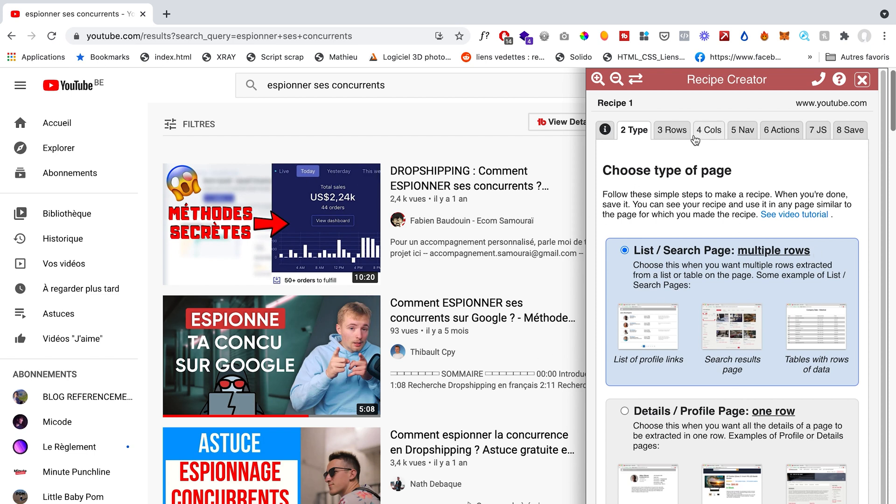
Step: Define the recipe's rows with the Advanced Finder on a whole video result, using the selector #dismissible.style-scope.ytd-video-renderer
click(673, 132)
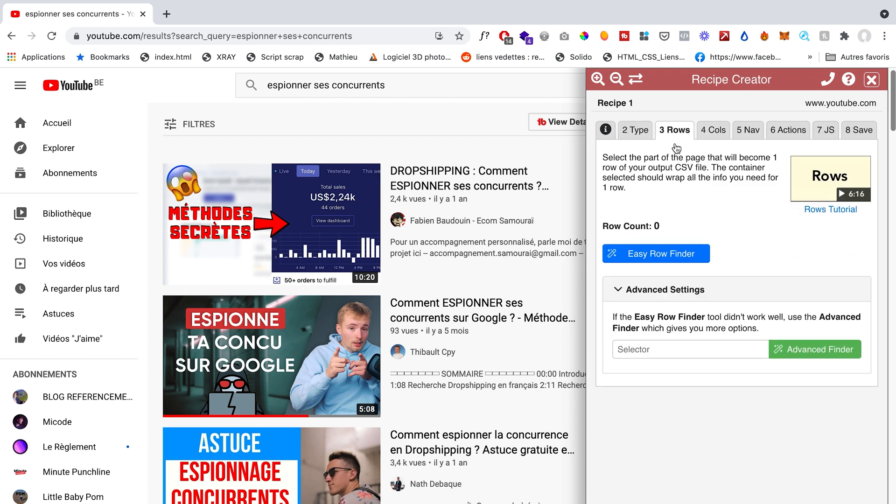
click(810, 358)
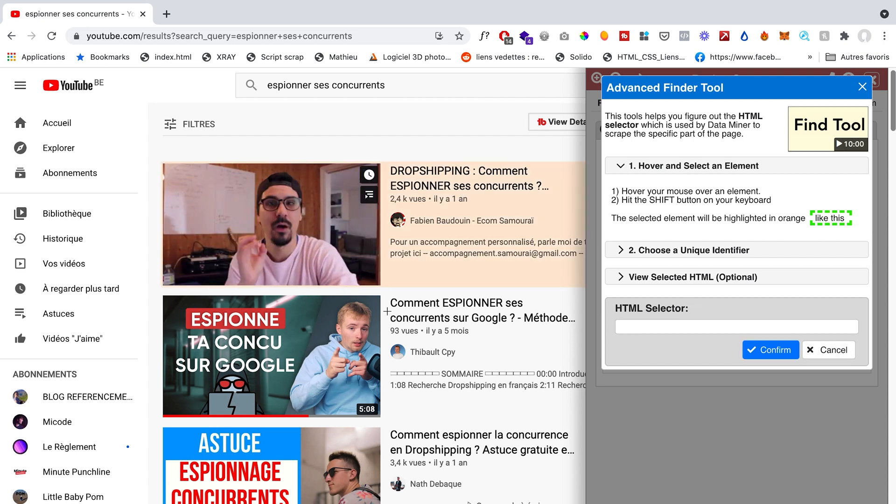
key(shift)
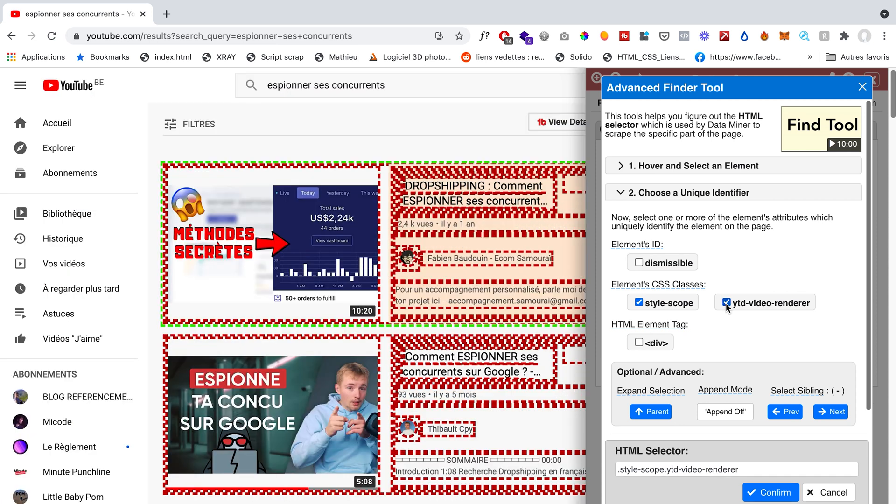
click(639, 262)
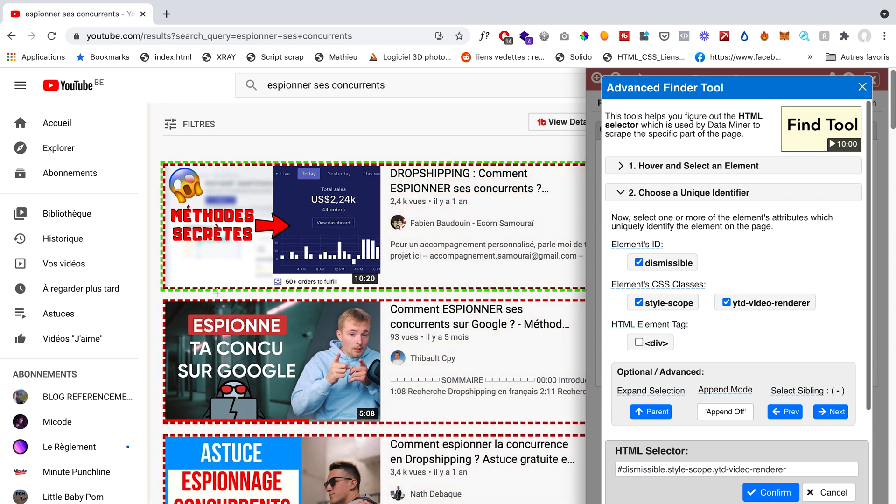
click(770, 493)
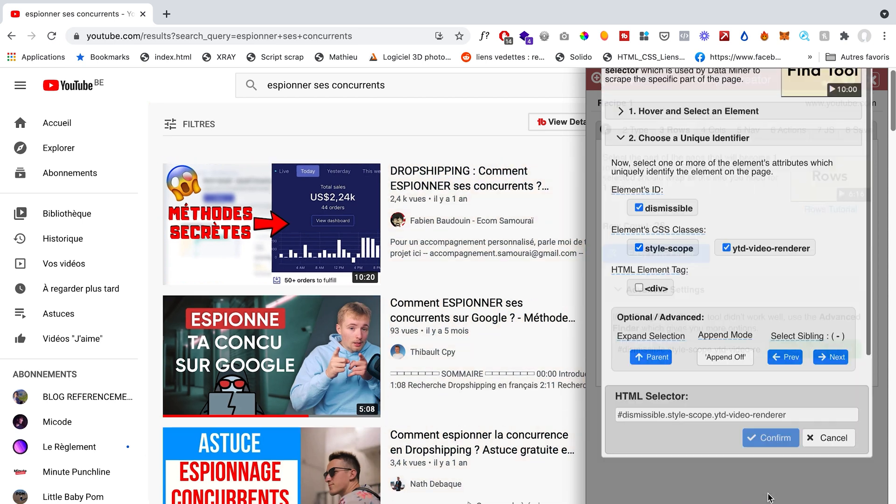
Step: Add a column named Titre that extracts the text of each video's title
click(708, 134)
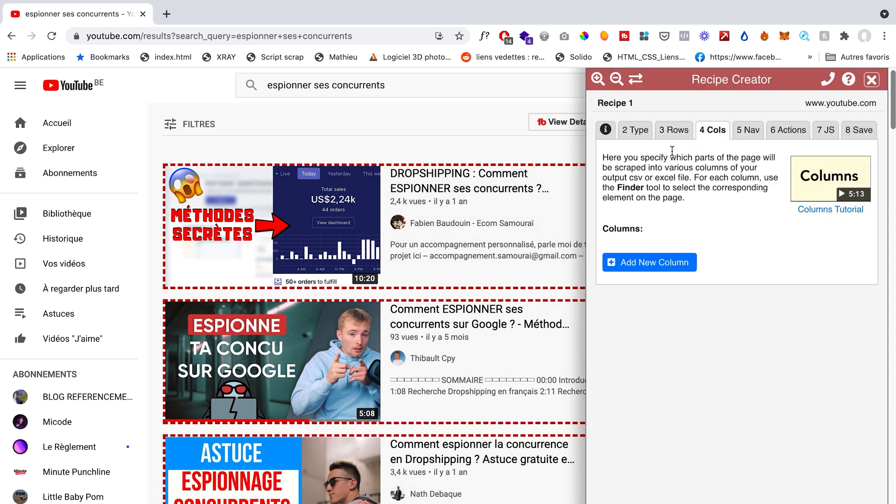
click(658, 261)
triple_click(708, 257)
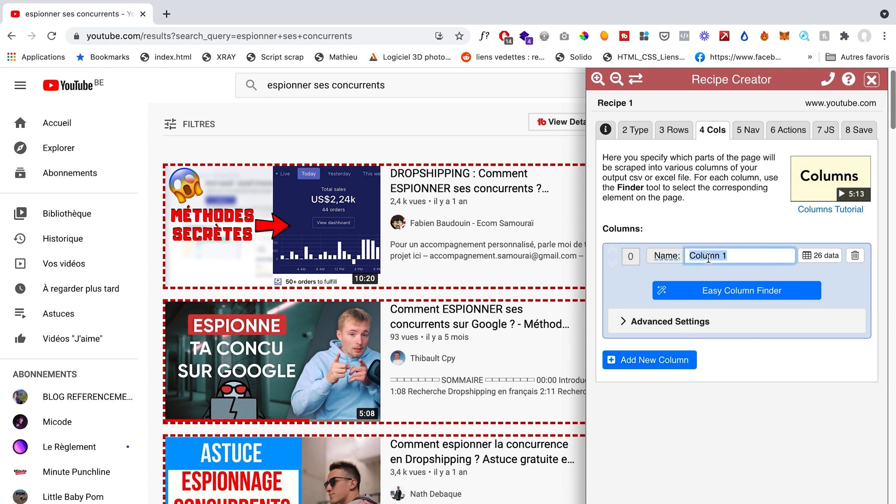
click(734, 291)
click(633, 209)
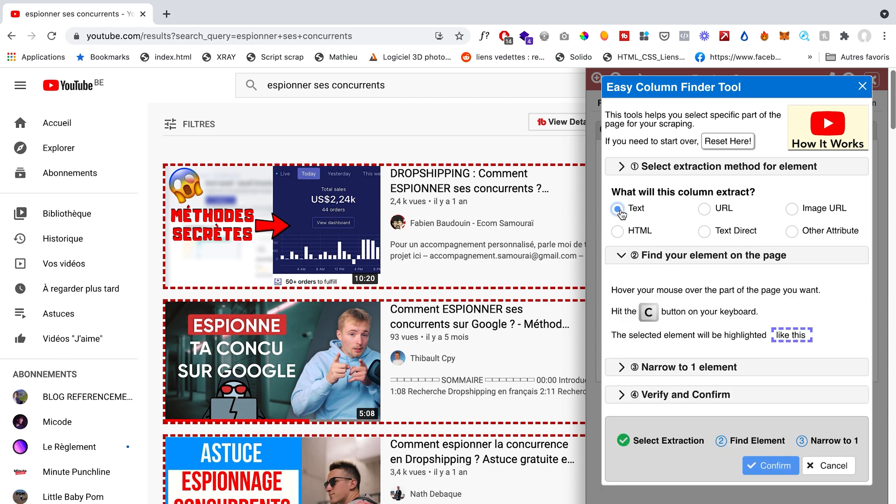
mouse_move(451, 182)
key(c)
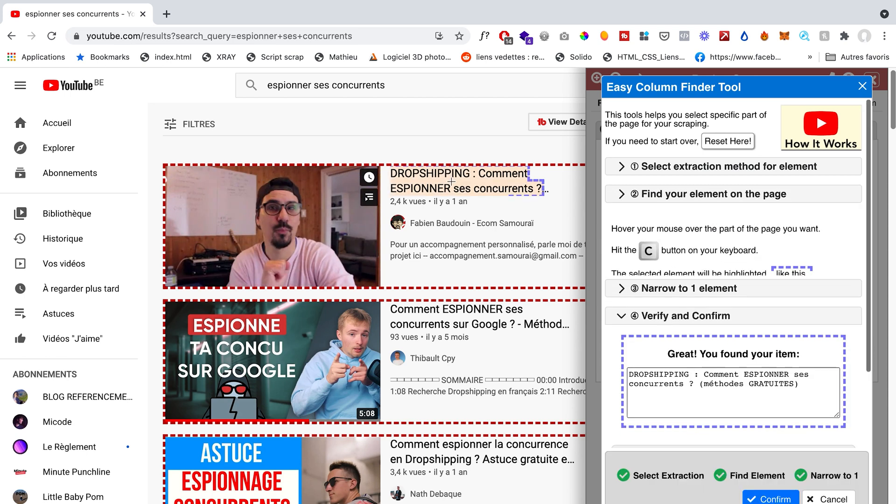
click(770, 499)
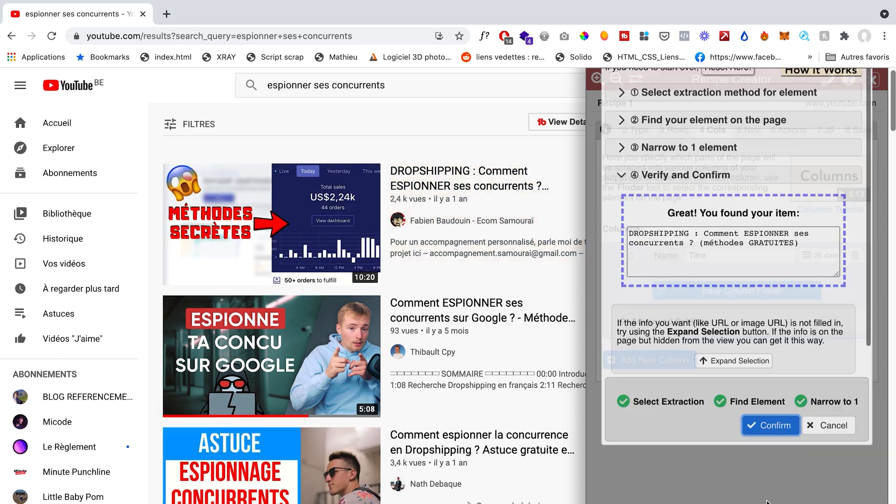
Step: Add a column named Vues that extracts the text of each video's view count, narrowed by position to item #1
click(670, 361)
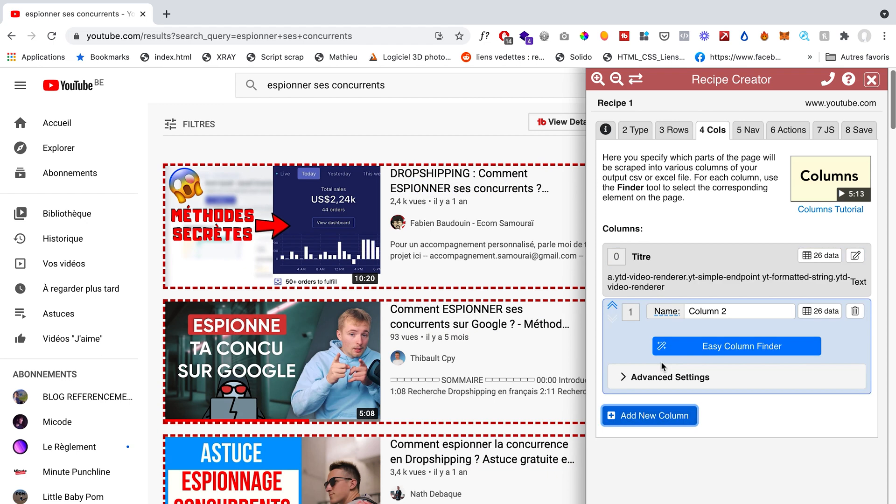
triple_click(699, 311)
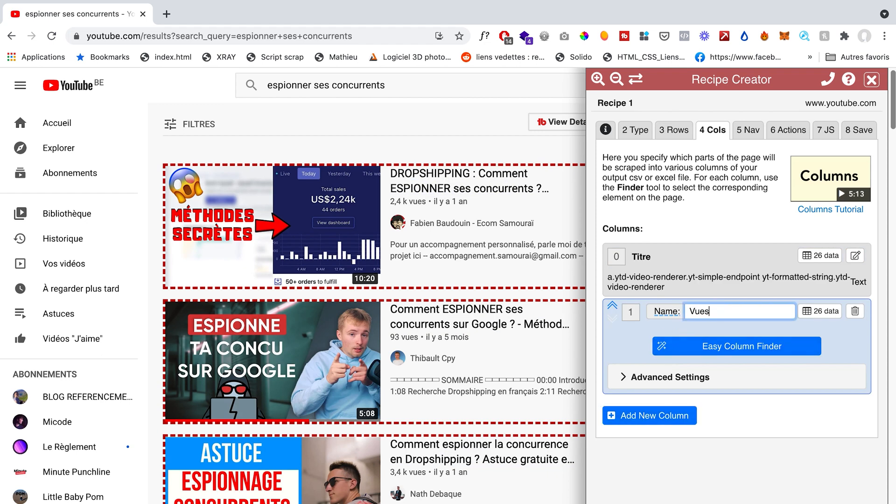
click(706, 347)
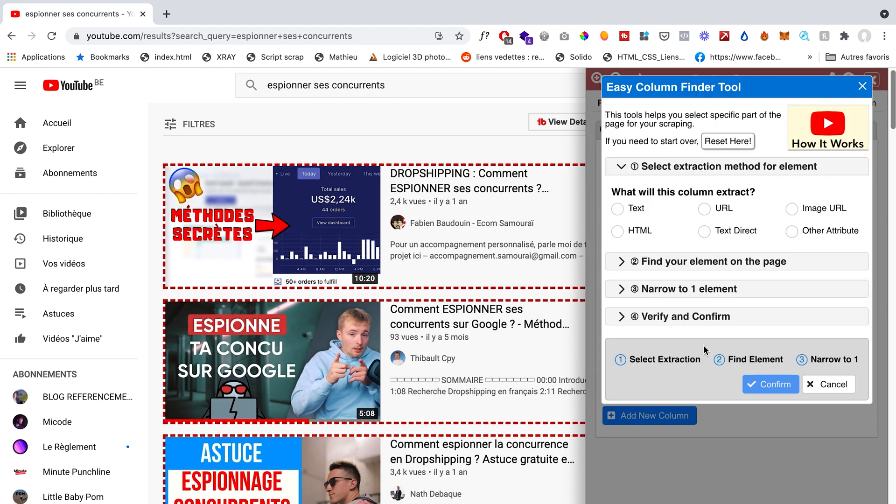
click(618, 209)
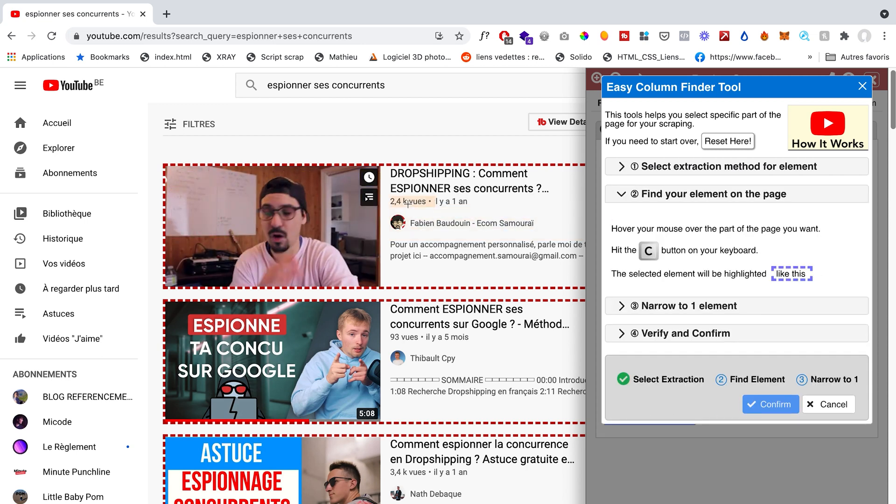
key(c)
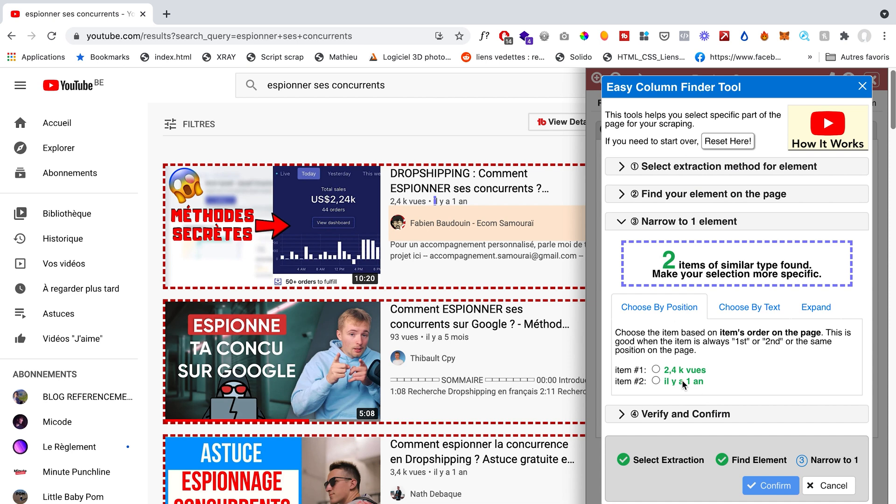
click(656, 369)
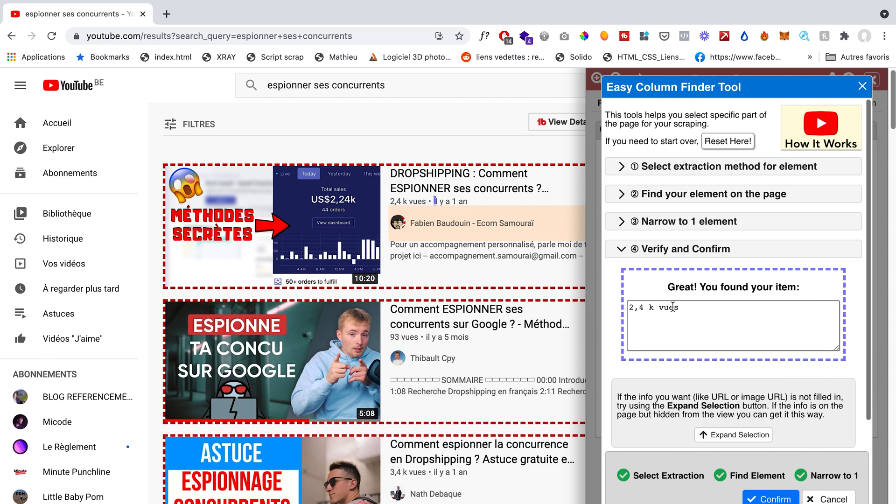
click(770, 499)
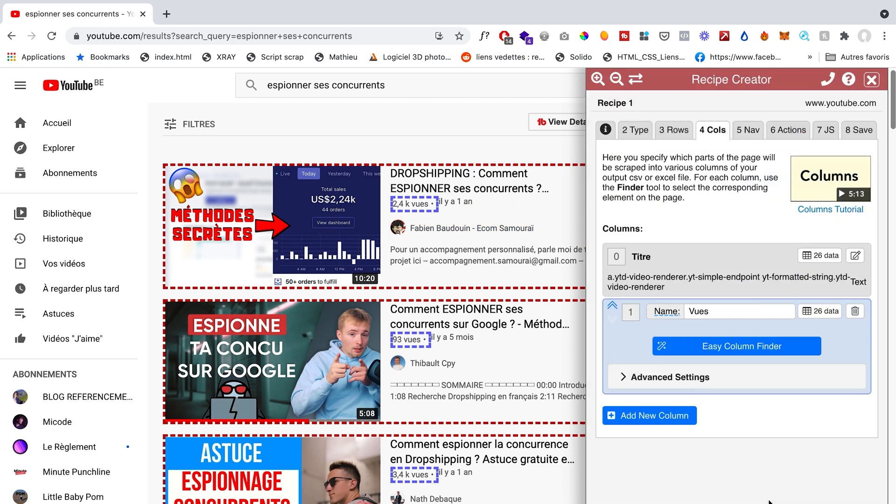
scroll(493, 260, down, 5)
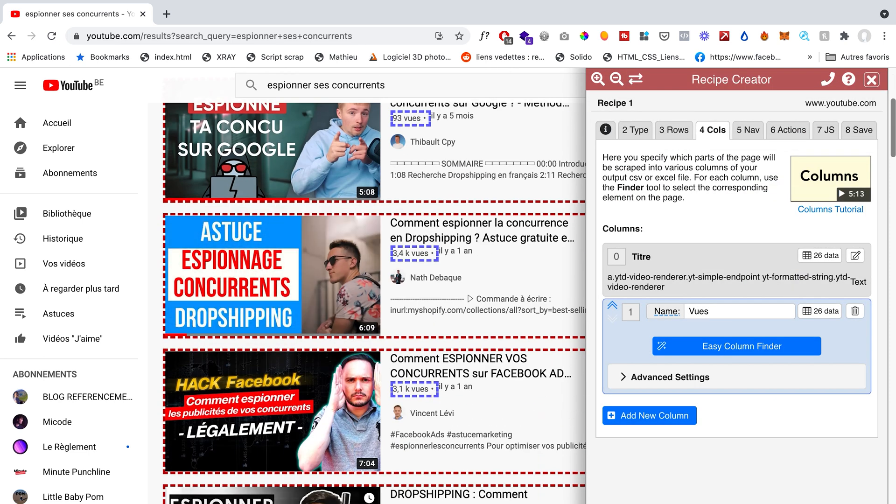
scroll(461, 242, up, 5)
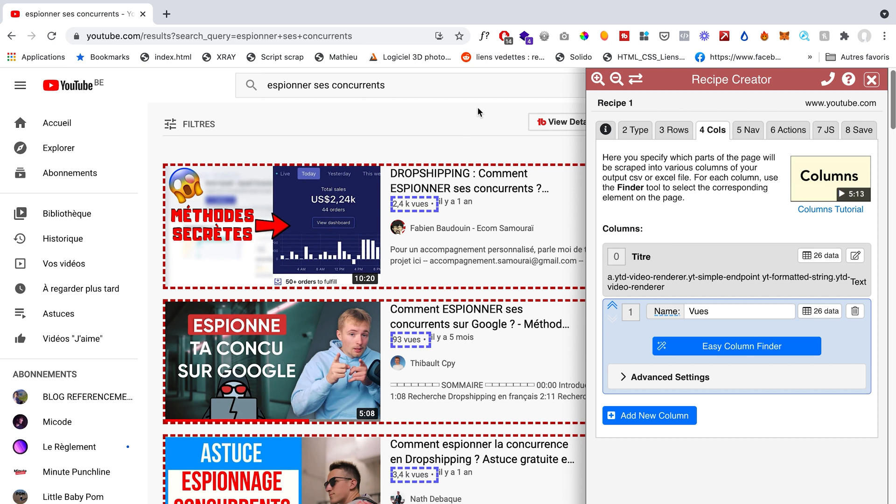
Step: Add a column named Année that extracts the text of each video's publication age, narrowed by position to item #2
click(684, 417)
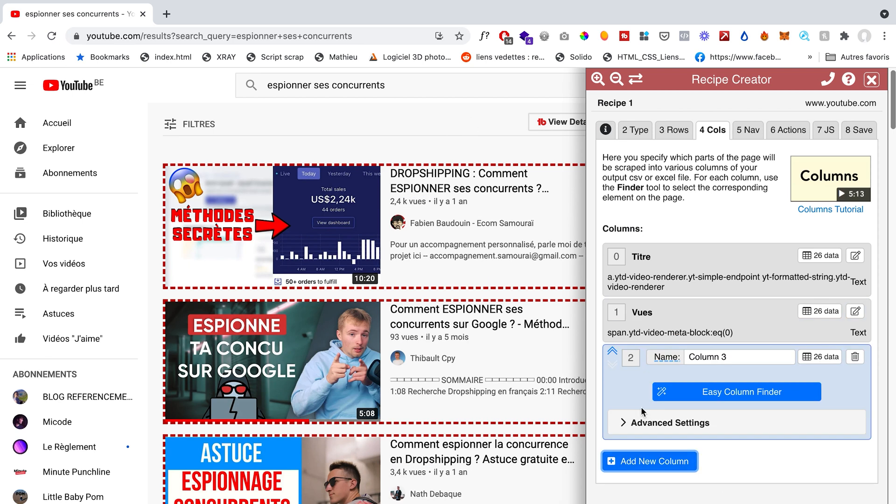
double_click(705, 357)
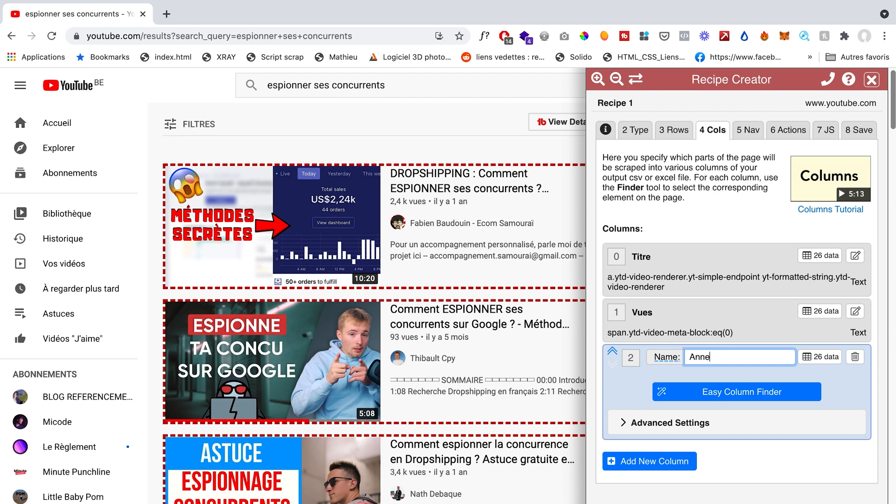
text(Année)
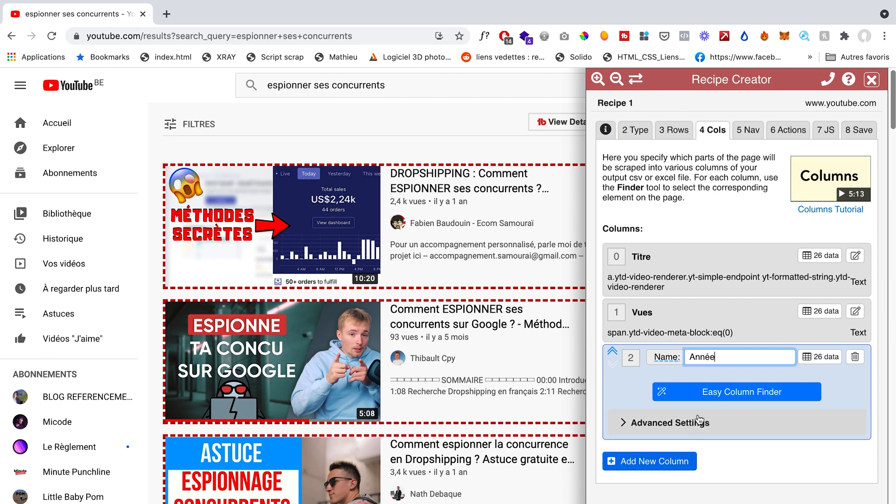
click(665, 392)
click(623, 209)
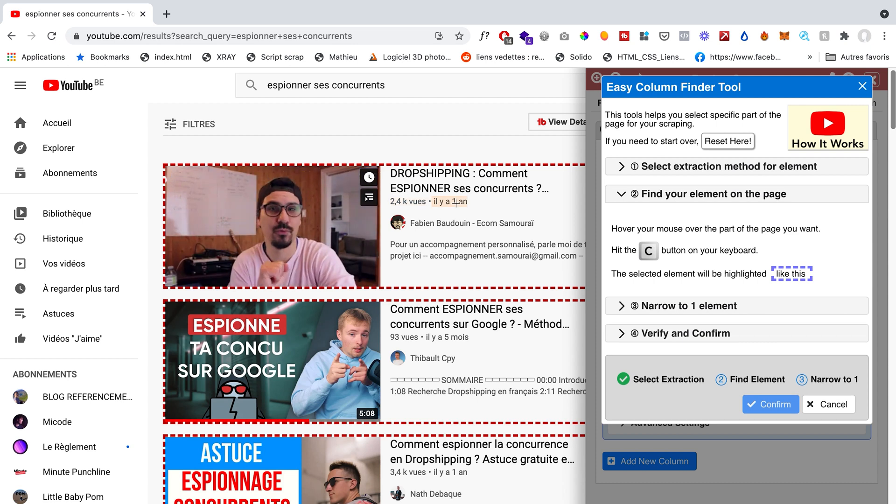
key(c)
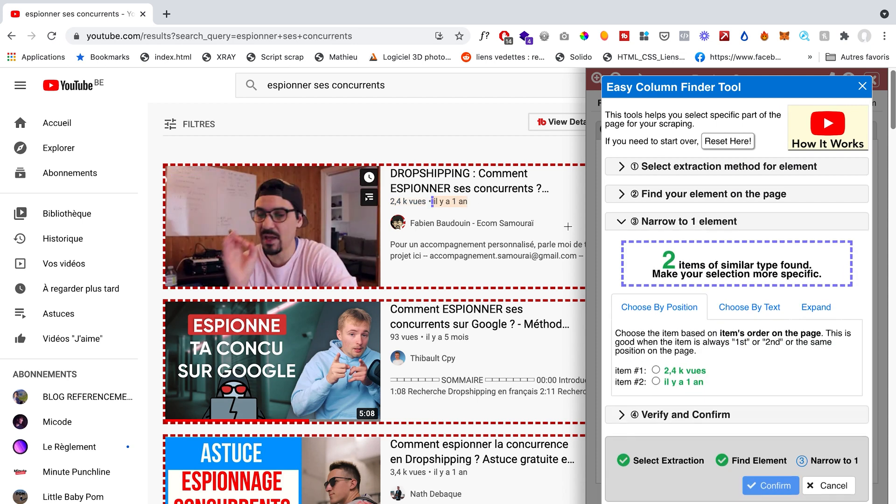
click(655, 380)
click(771, 483)
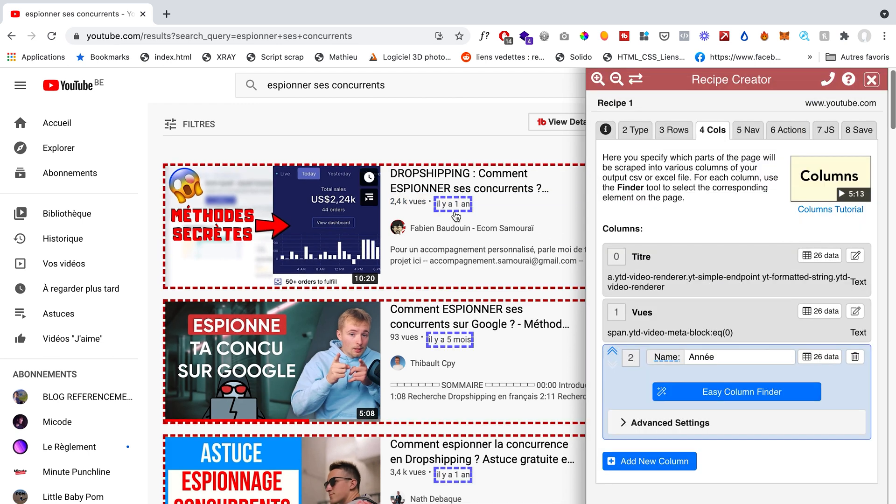
Step: Add a column named Créateur that extracts the text of the channel name under each video title
click(669, 466)
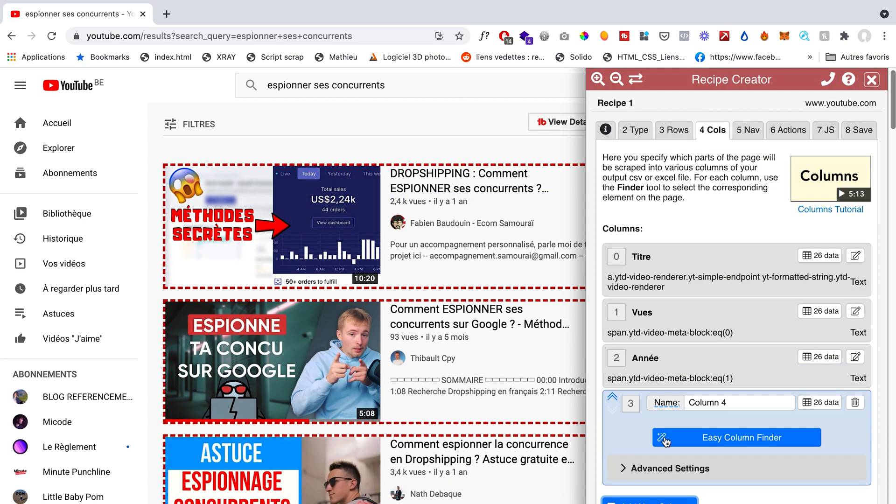
triple_click(708, 403)
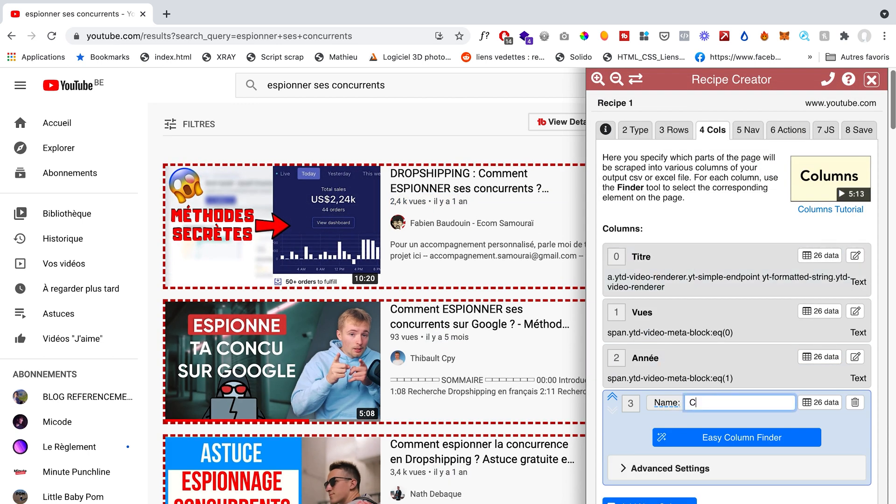
text(Créateur)
click(726, 441)
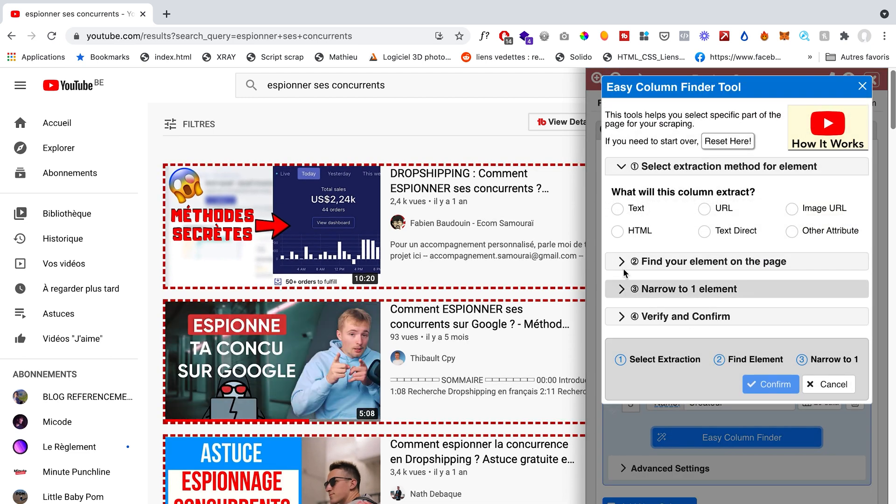
click(617, 210)
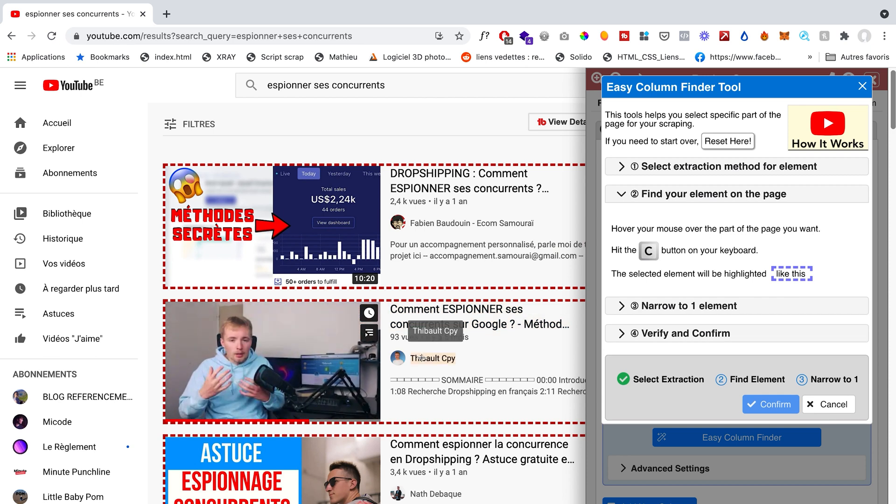
key(c)
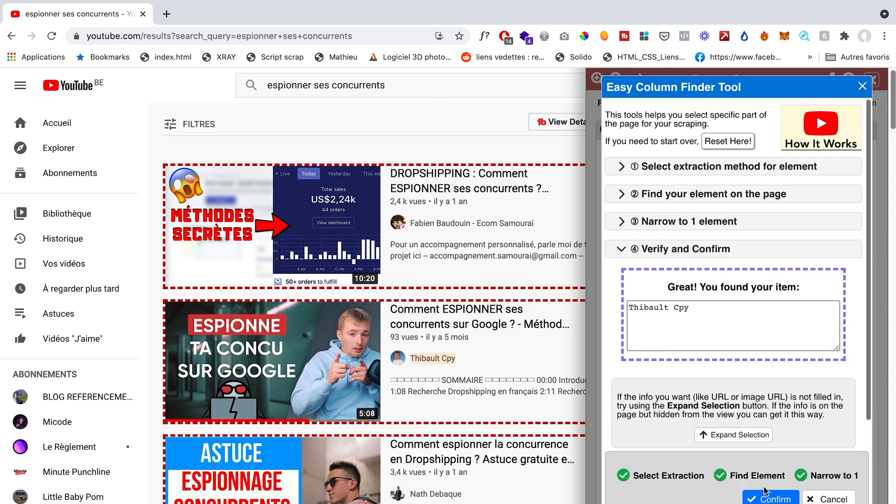
click(772, 461)
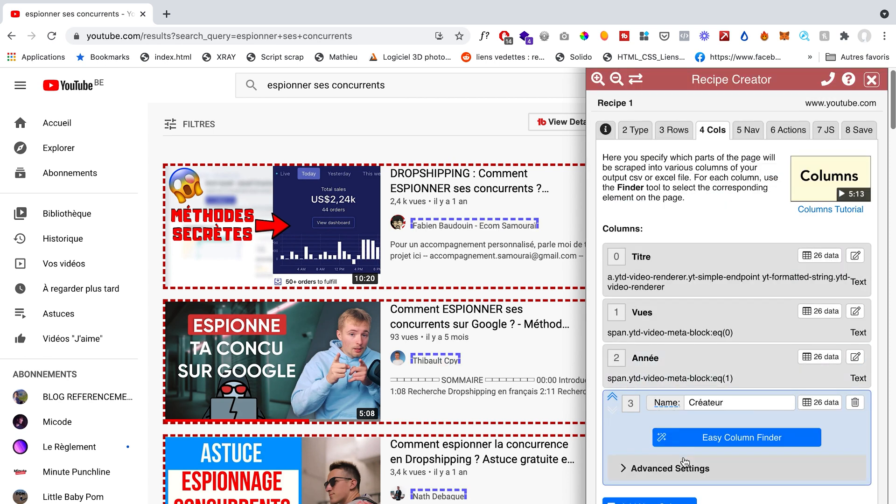
Step: Add a column named Lien Video that extracts the URL from each video's title
click(662, 500)
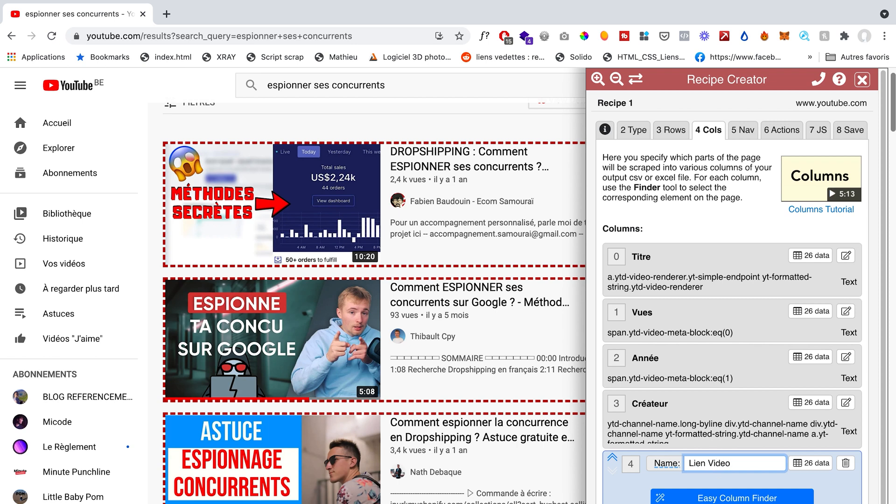
scroll(691, 478, down, 1)
click(691, 477)
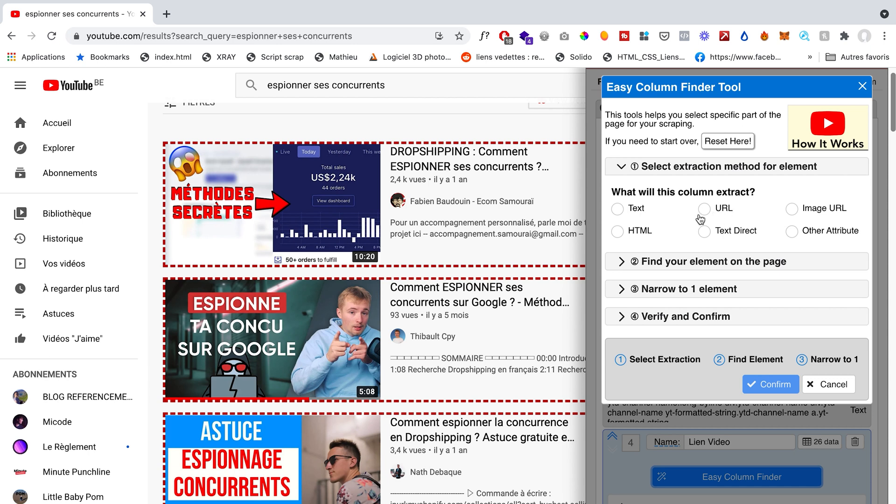
click(721, 210)
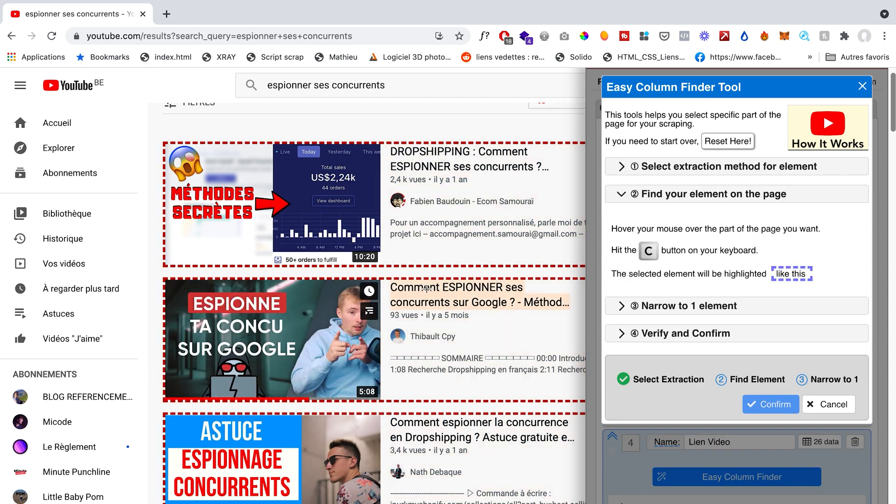
key(c)
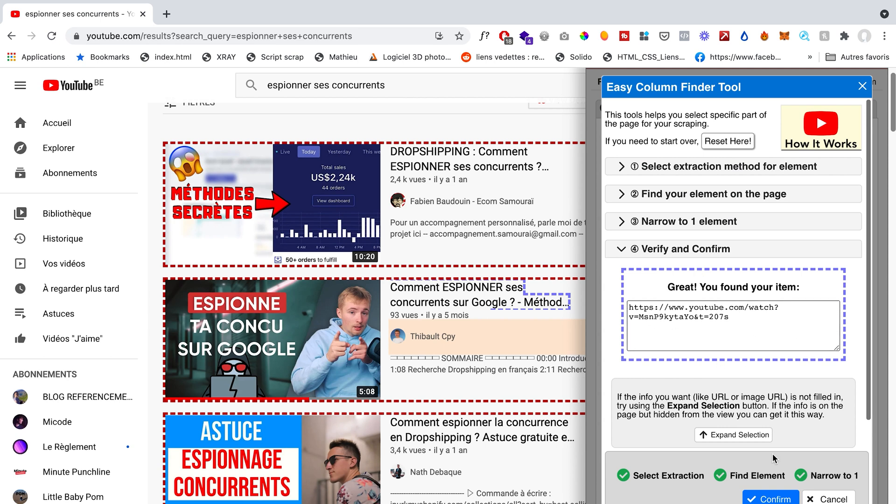
click(771, 499)
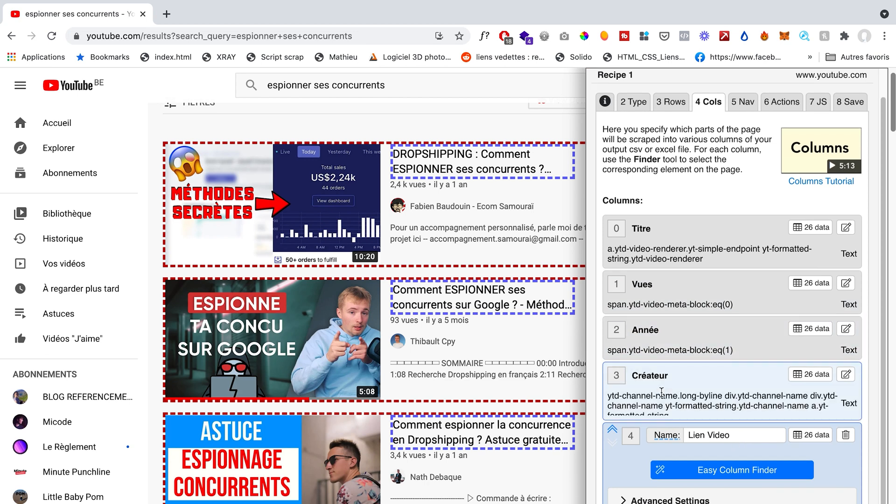
scroll(649, 394, down, 2)
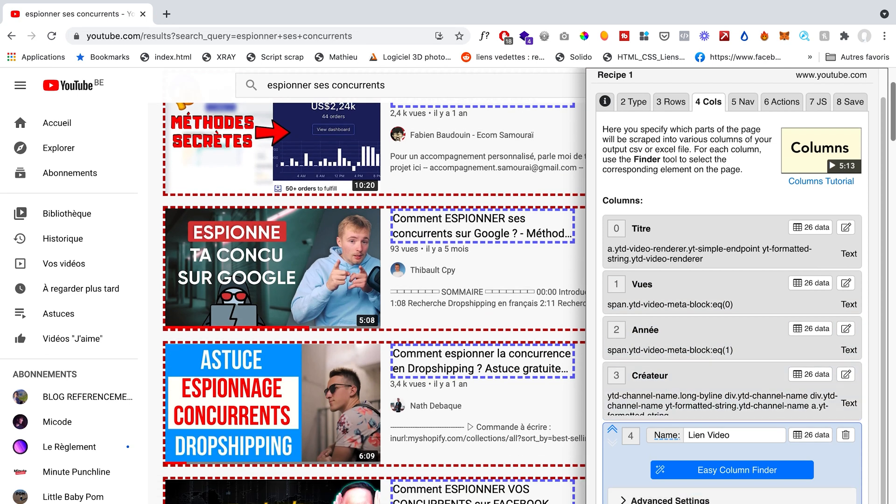
Step: Add a column named description that extracts the text of each video's description snippet, narrowed by position to item #2
click(630, 503)
scroll(682, 452, down, 1)
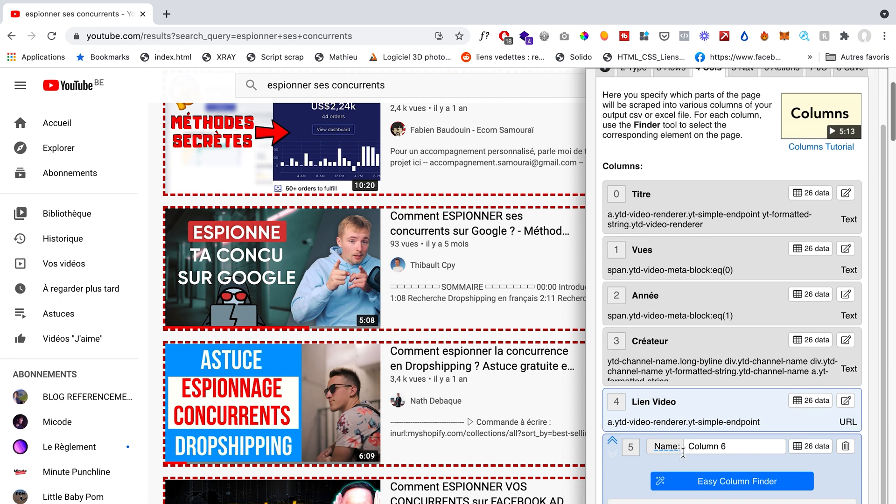
scroll(683, 453, down, 1)
scroll(457, 424, down, 1)
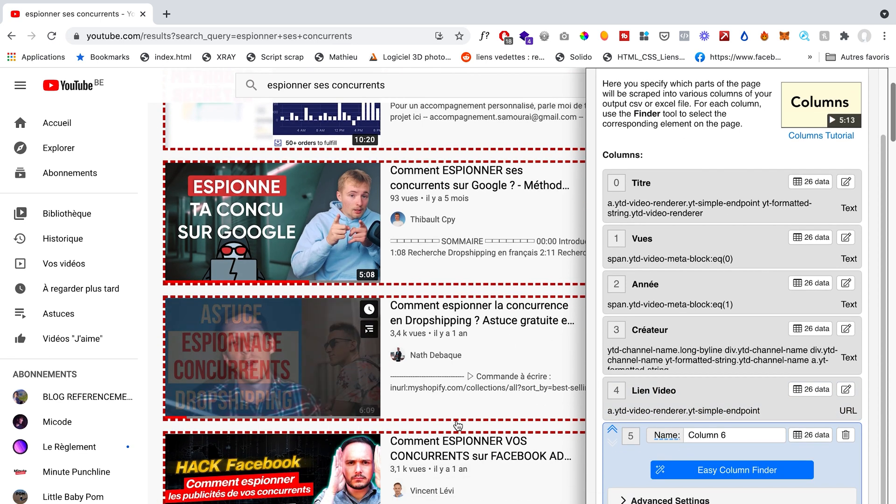
triple_click(713, 439)
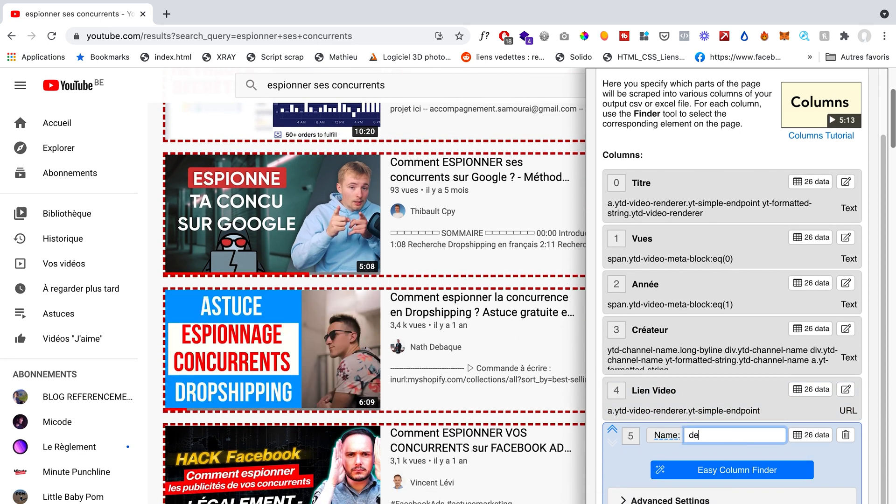
click(731, 470)
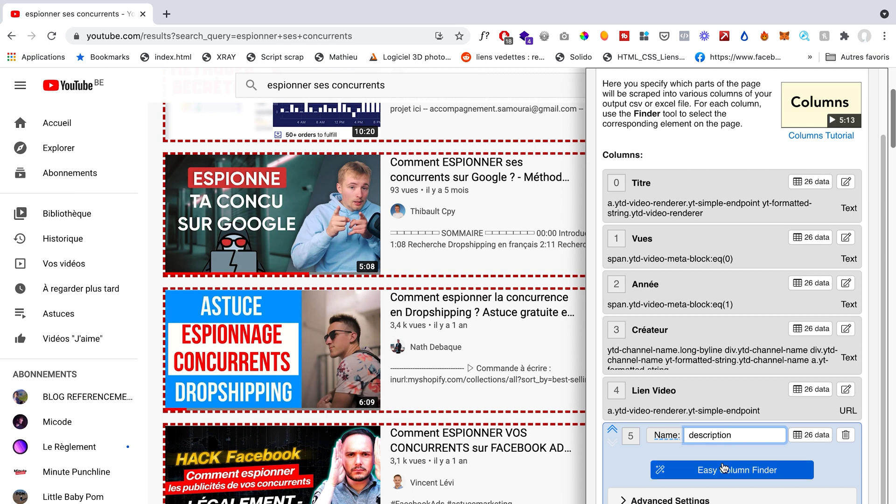
click(623, 210)
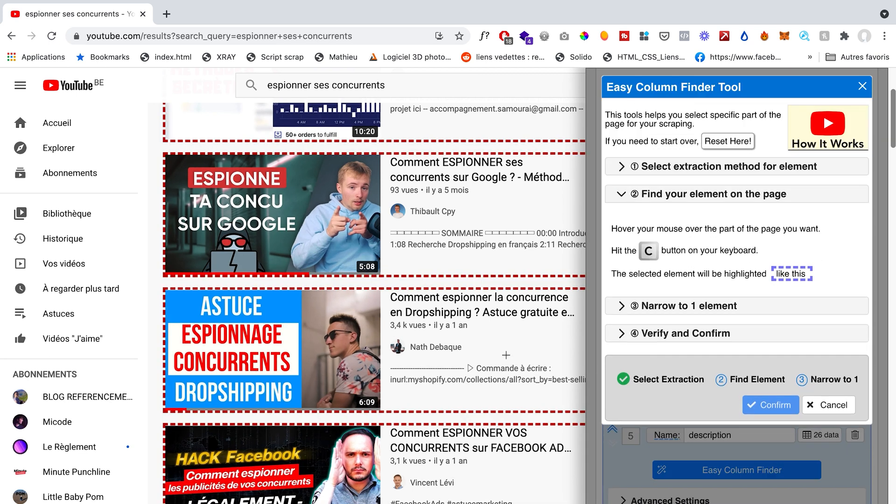
key(c)
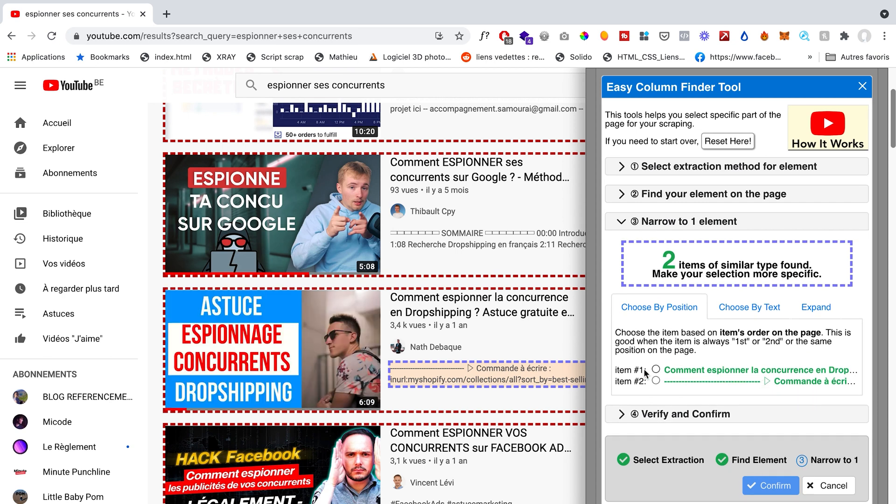
click(656, 381)
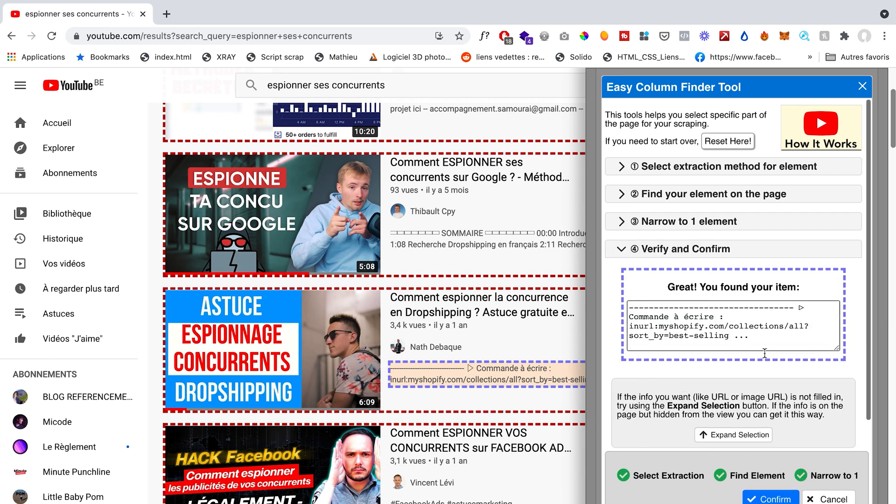
click(779, 498)
scroll(334, 308, up, 3)
scroll(334, 308, down, 13)
scroll(335, 308, down, 15)
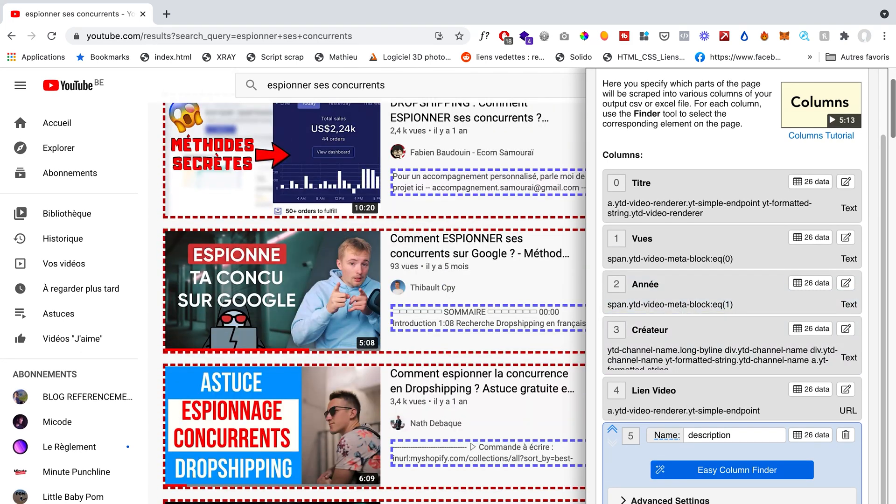
Step: Add a column named vignette that extracts the image URL of each video's thumbnail
scroll(460, 448, down, 4)
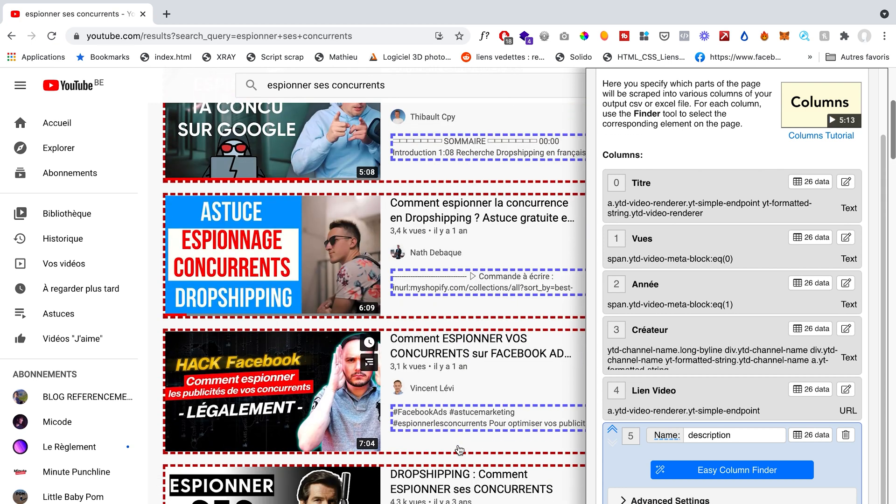
scroll(459, 450, down, 2)
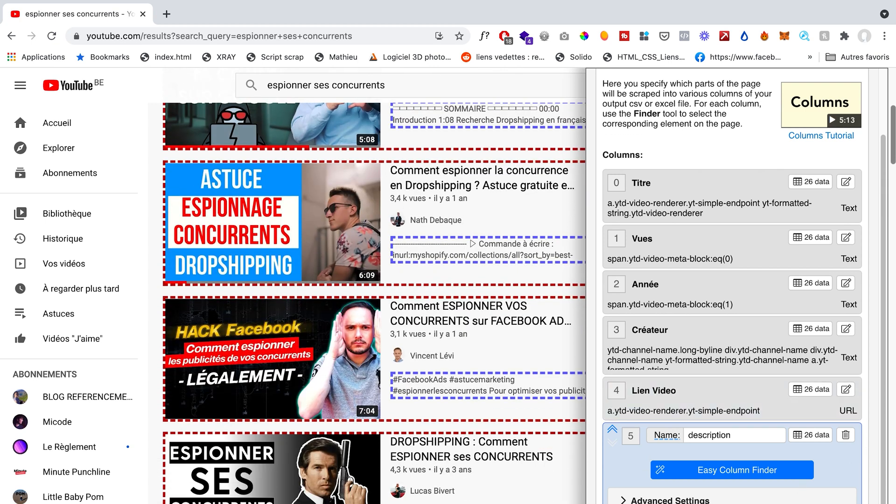
click(657, 503)
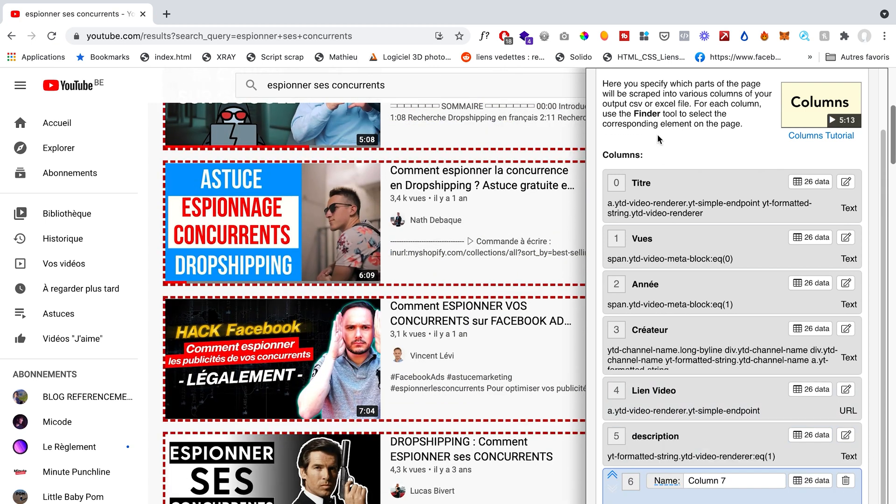
triple_click(718, 485)
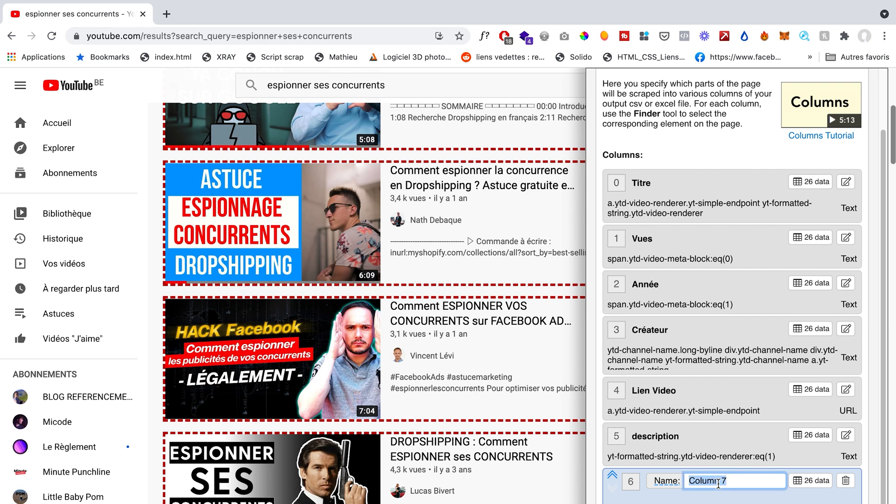
text(info complement)
key(ctrl+a)
key(BackSpace)
text(vig)
click(741, 503)
click(792, 209)
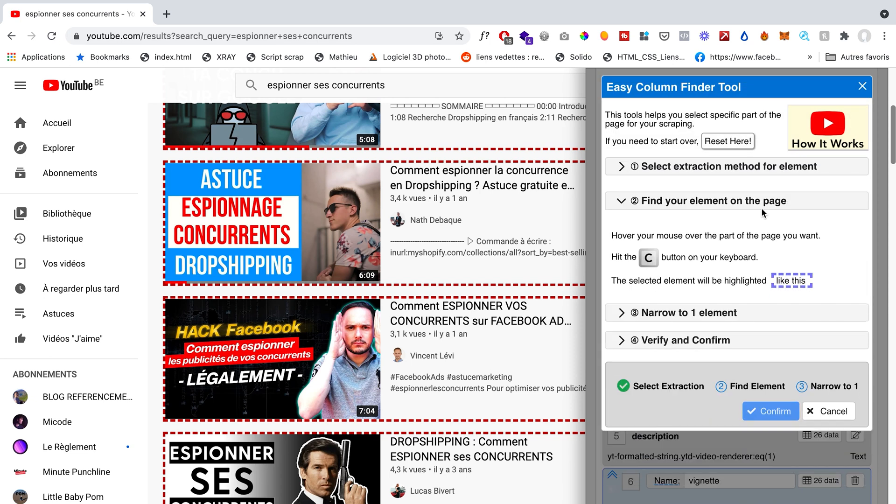
key(c)
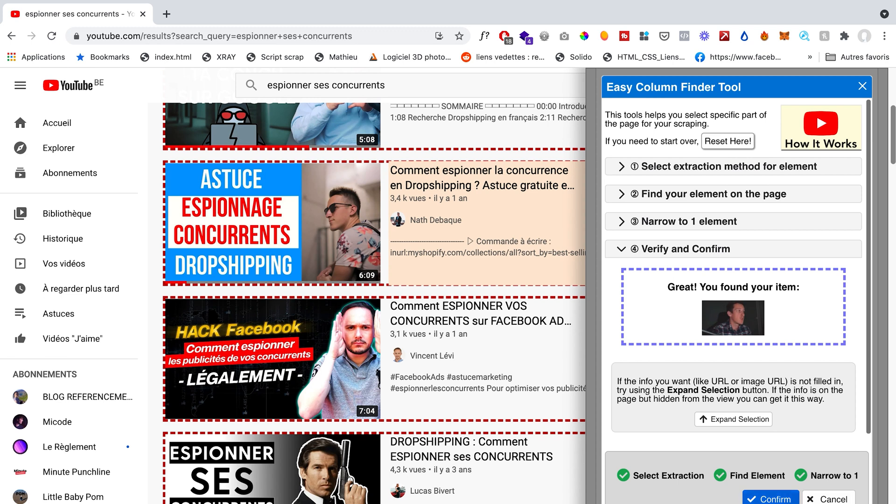
click(772, 499)
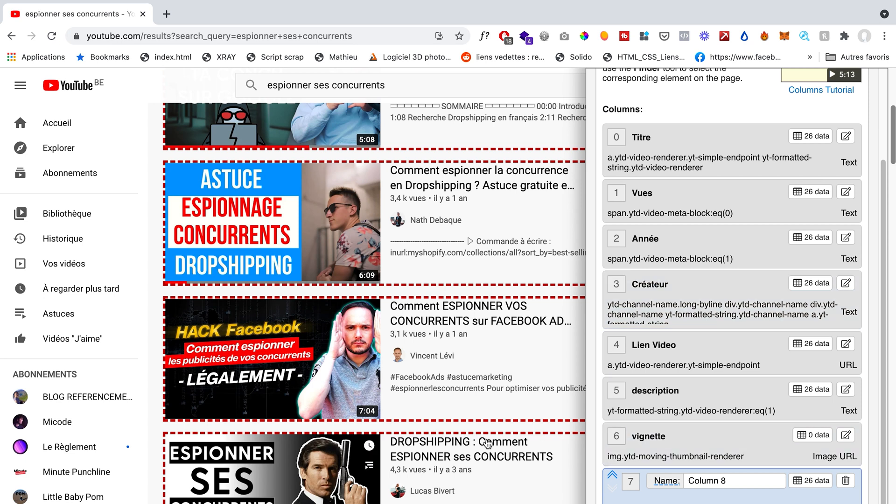
Step: Add a column named supplementaire that extracts the text of the badges under each video's description, narrowed by position to item #2
scroll(368, 490, down, 4)
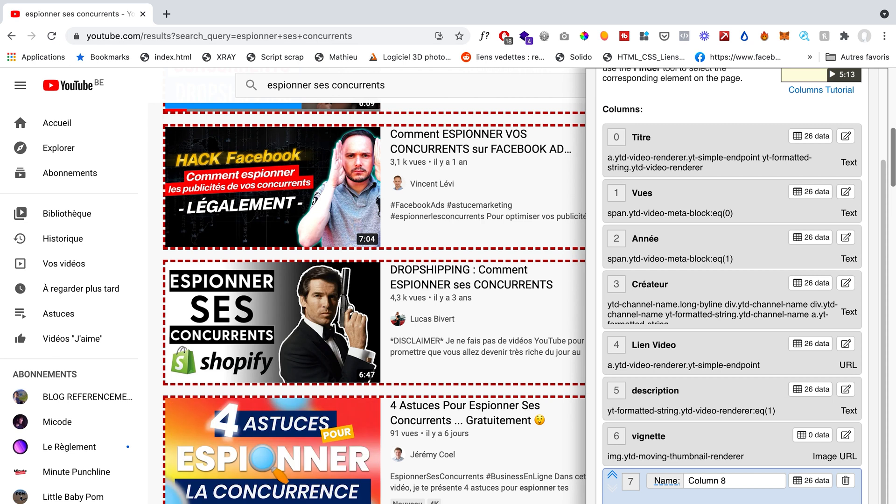
triple_click(718, 482)
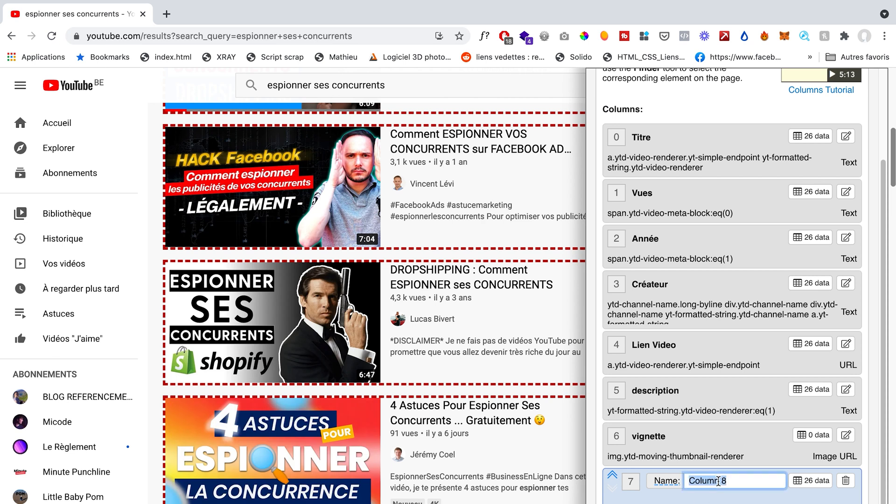
text(supplementaire)
key(Return)
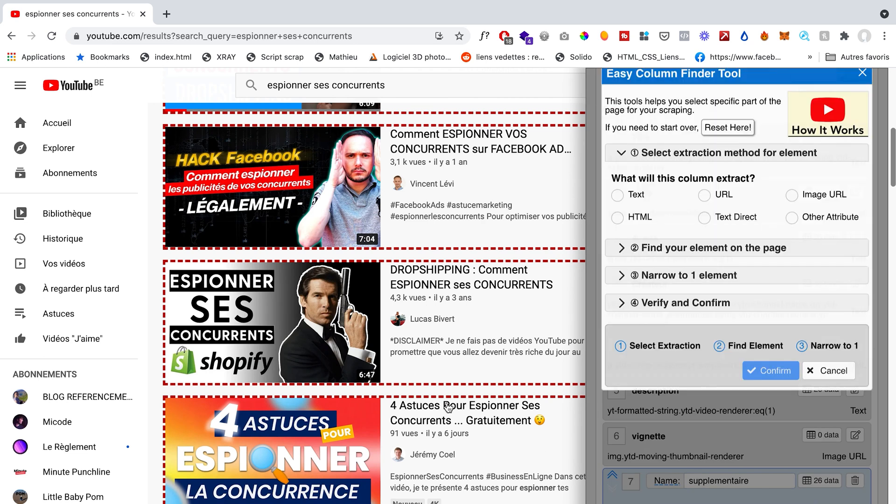
click(617, 209)
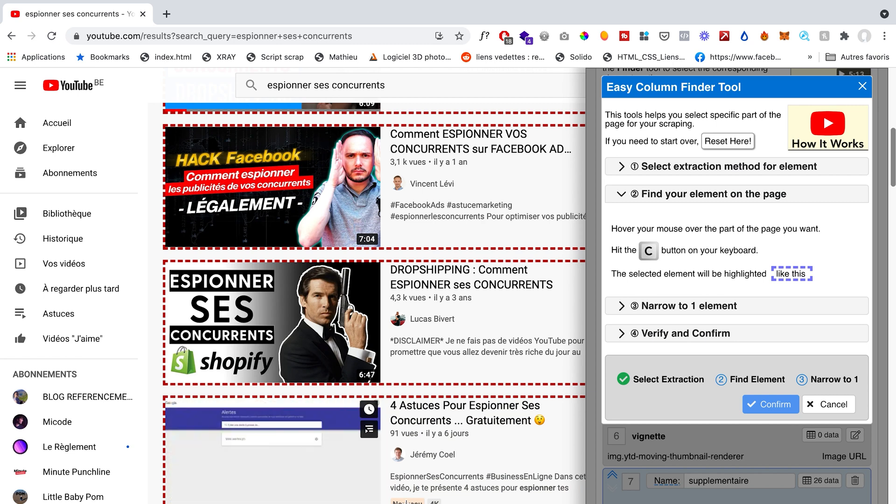
key(c)
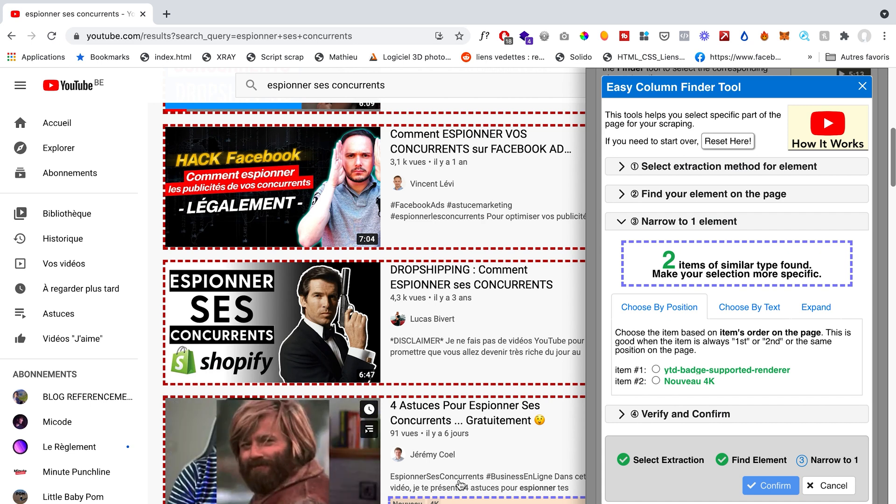
click(656, 382)
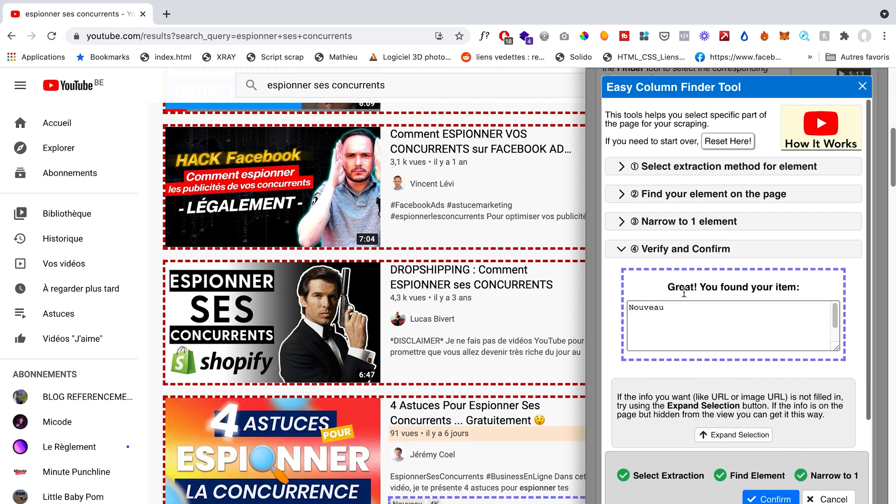
click(772, 495)
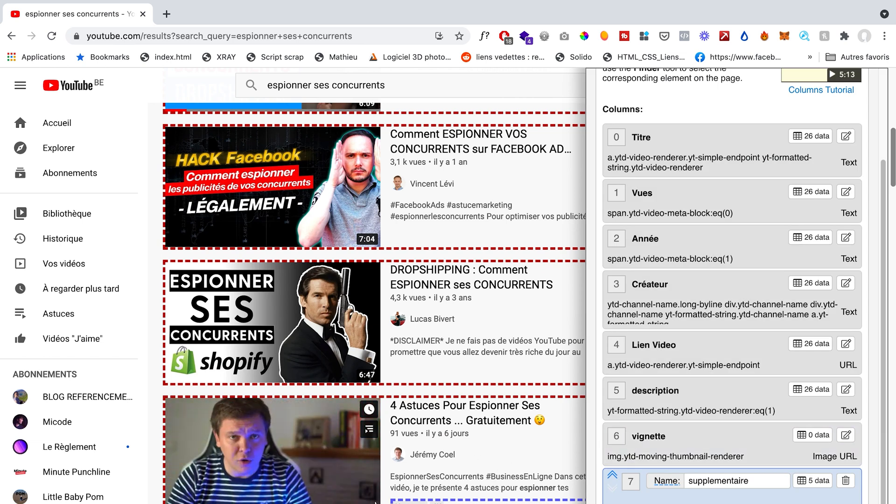
Step: Add a column named duree that extracts the text of the duration label on each video thumbnail, and review the column list
scroll(749, 452, down, 1)
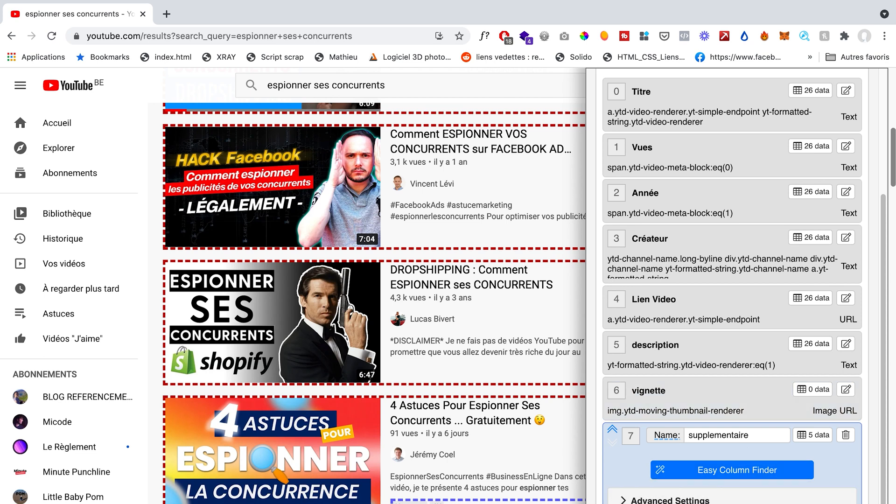
double_click(706, 481)
text(duree)
key(Return)
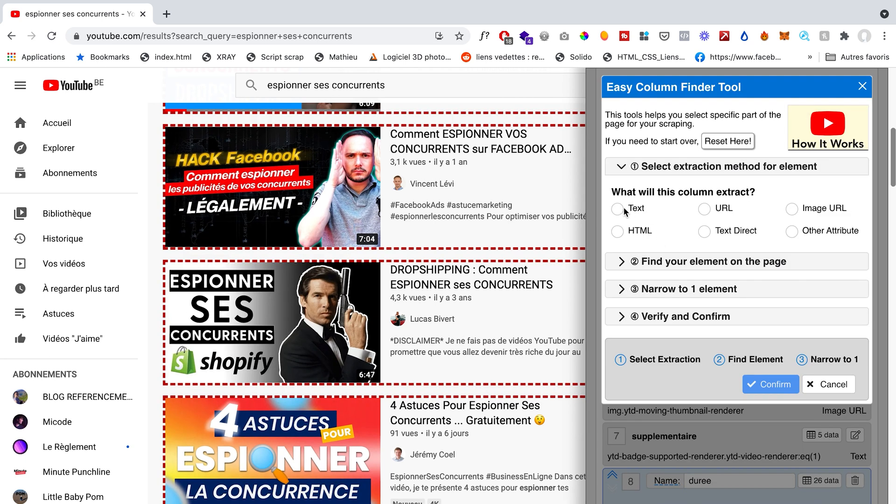
click(624, 210)
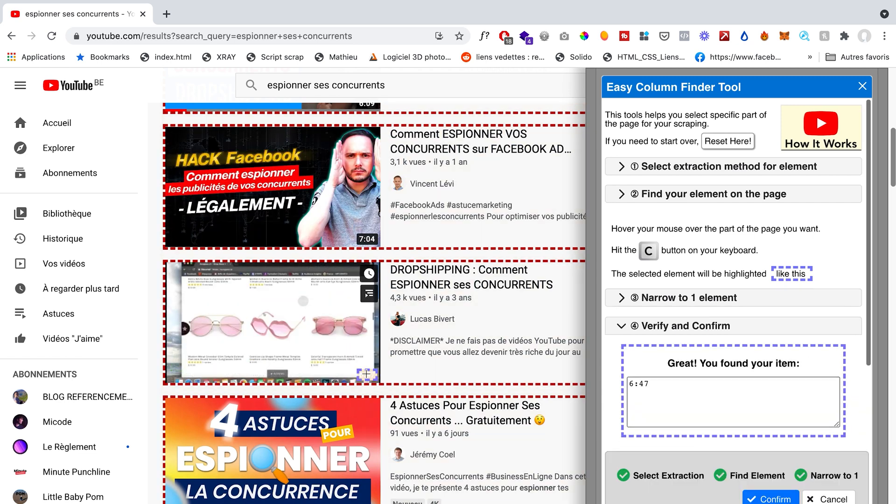
key(c)
click(772, 499)
scroll(759, 390, down, 1)
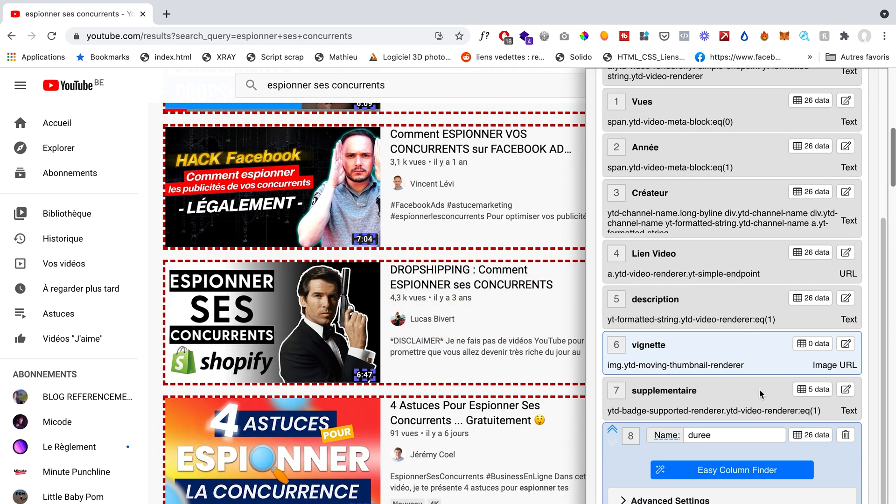
scroll(760, 390, up, 5)
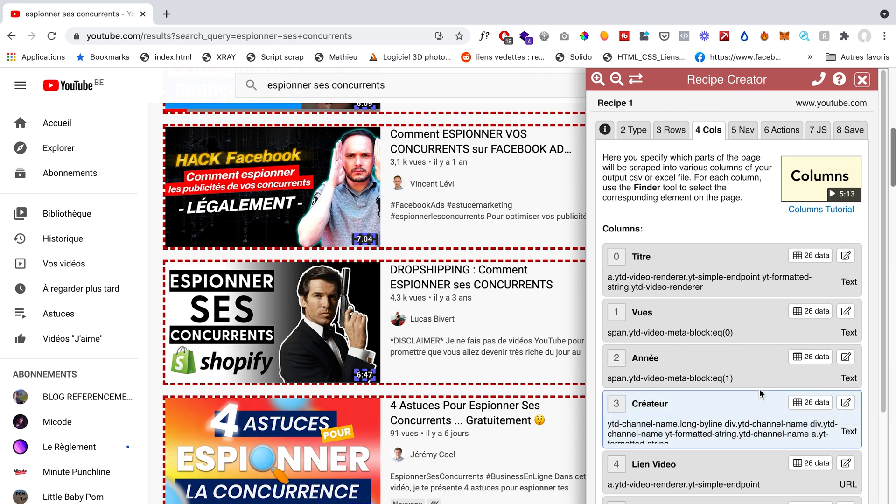
scroll(759, 389, down, 5)
scroll(697, 127, up, 6)
Step: Leave page navigation unset and add the Pre Scrape - Scroll to Page End action with a 3-second wait time
click(745, 132)
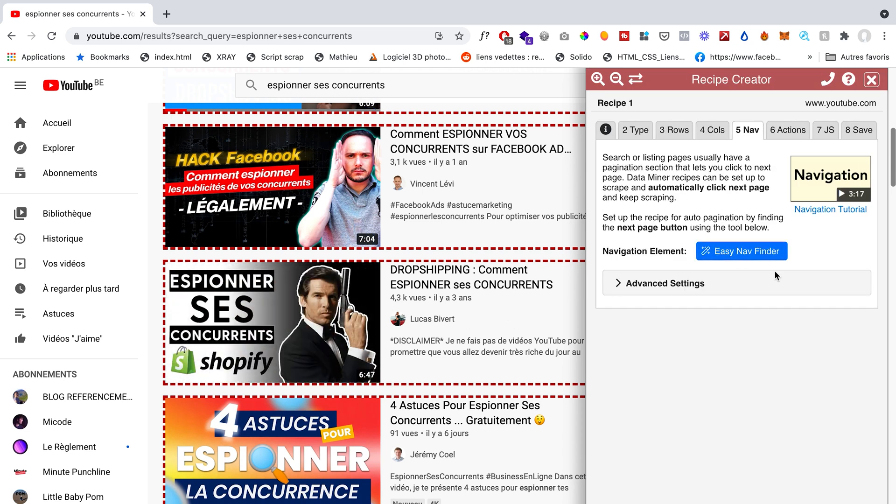
scroll(466, 429, down, 15)
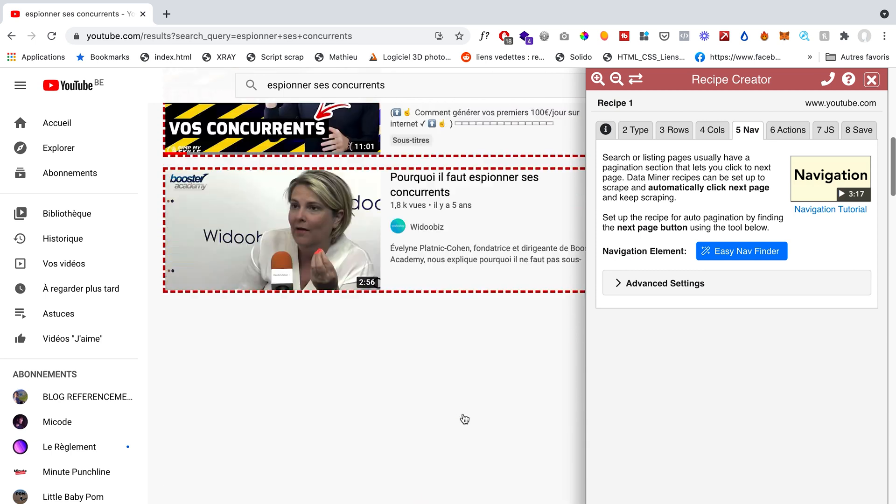
scroll(465, 418, up, 15)
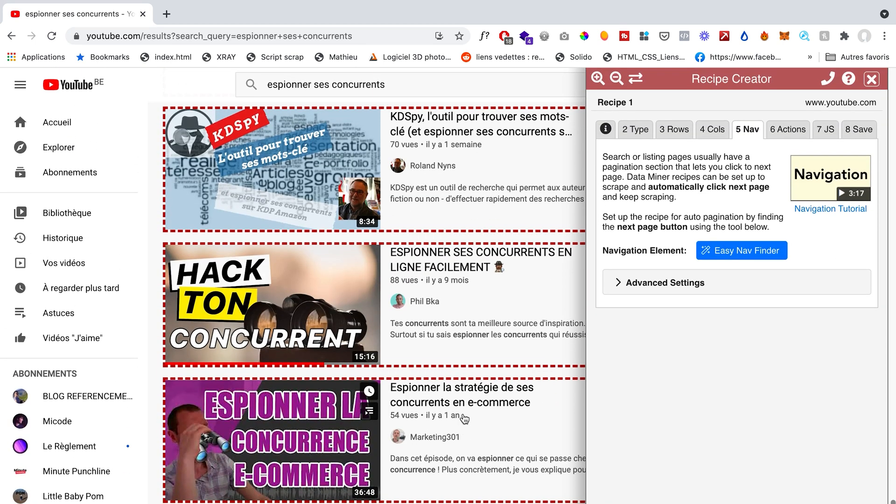
scroll(465, 418, down, 7)
scroll(467, 374, up, 18)
click(788, 129)
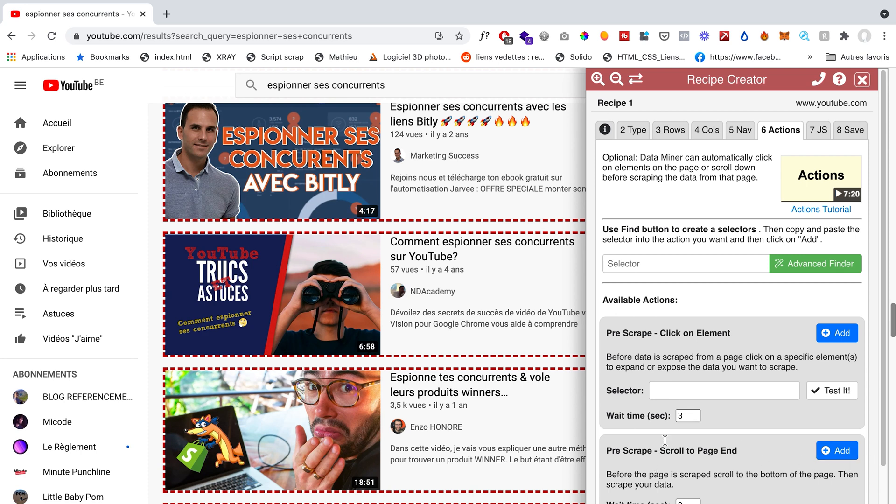
click(832, 451)
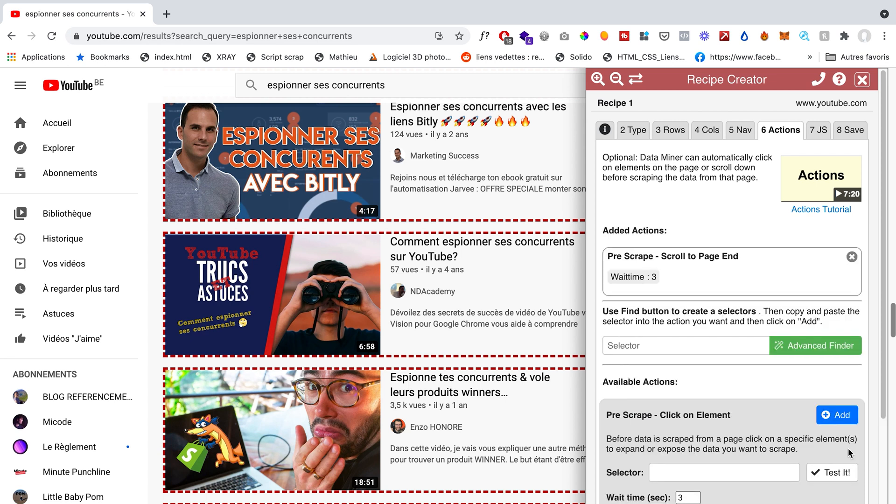
Step: Name the recipe Youtube classement and run the scrape in Data Miner
click(822, 134)
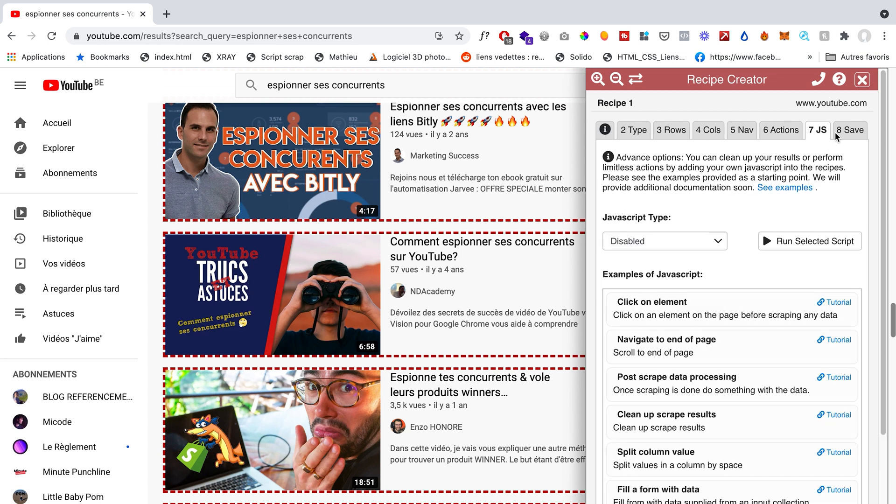
click(850, 136)
triple_click(690, 206)
text(Youtube classement)
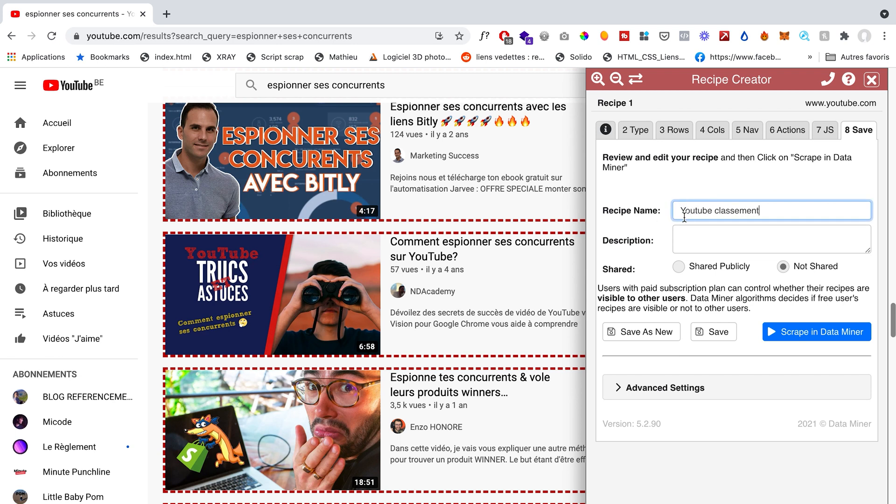
click(799, 340)
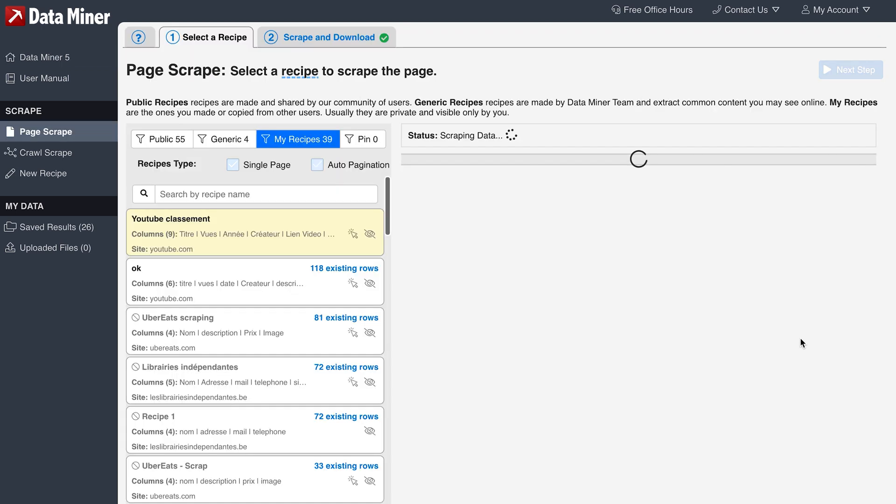
Step: Widen the Titre column of the scraped results and examine the table's columns and rows
drag(493, 170, 553, 173)
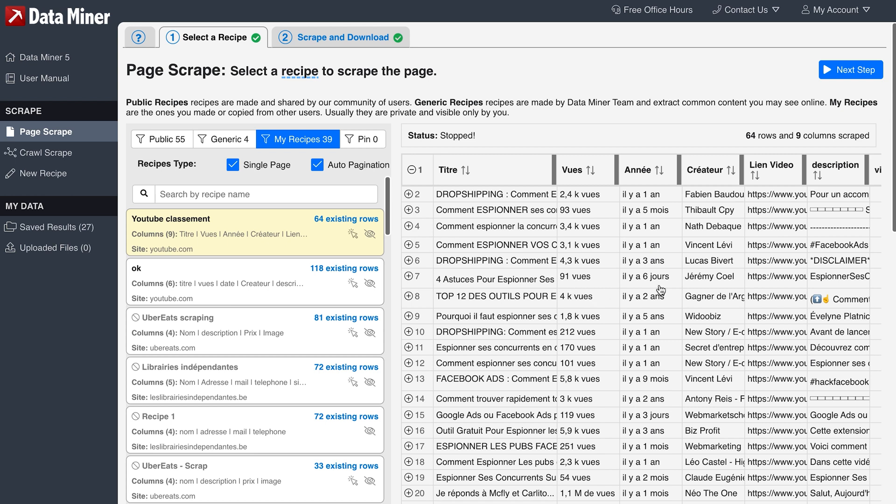
scroll(662, 282, right, 5)
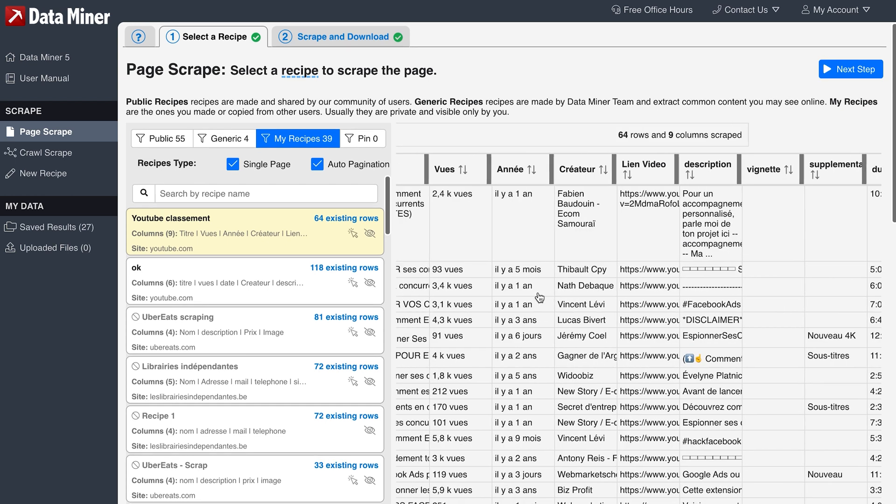
scroll(540, 298, left, 5)
scroll(559, 453, down, 1)
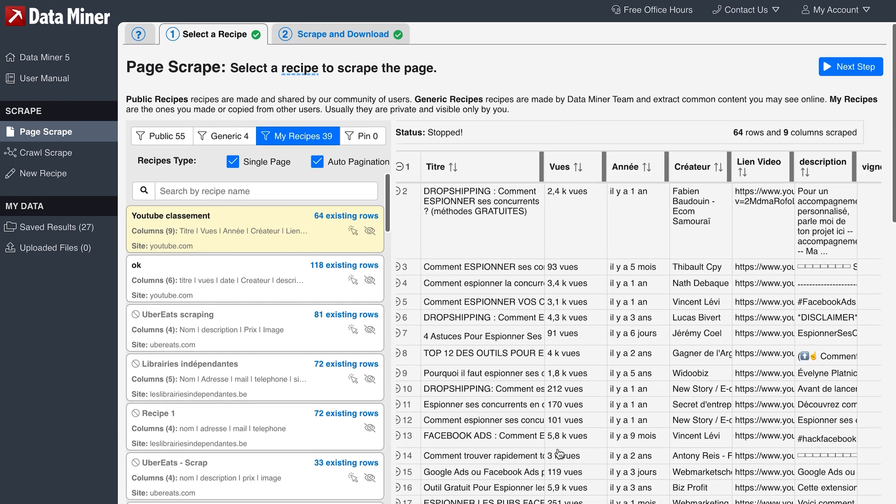
scroll(559, 453, down, 3)
scroll(474, 443, up, 3)
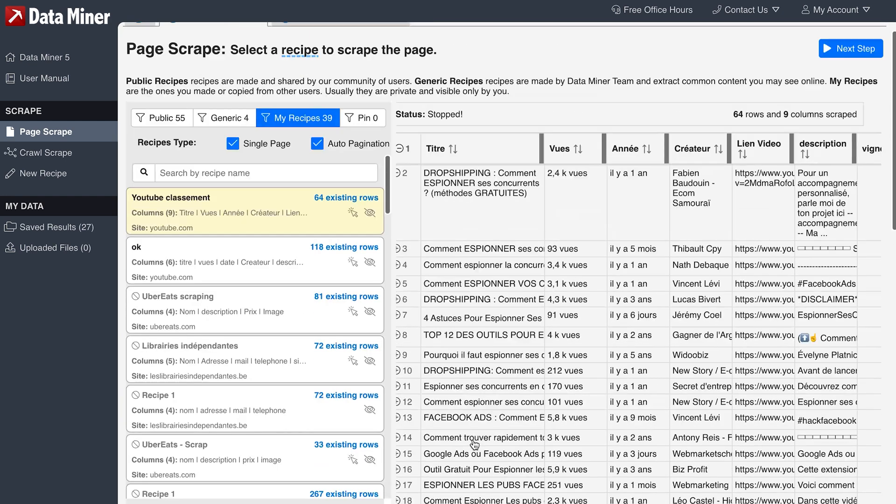